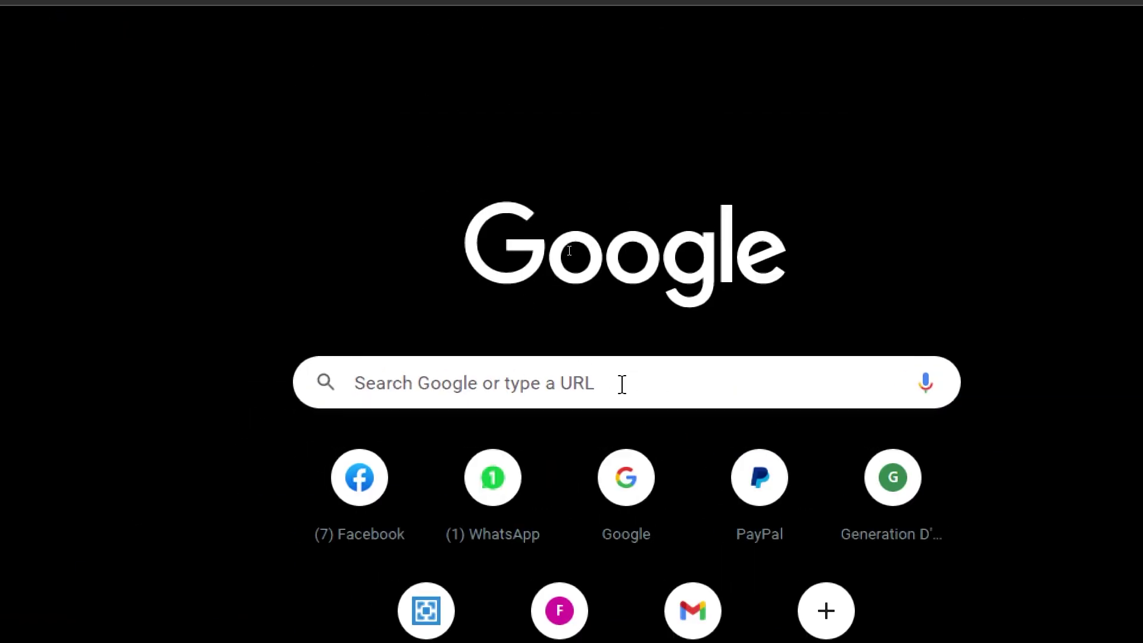
Search Google for 'booksy'
click(622, 384)
text(booksy)
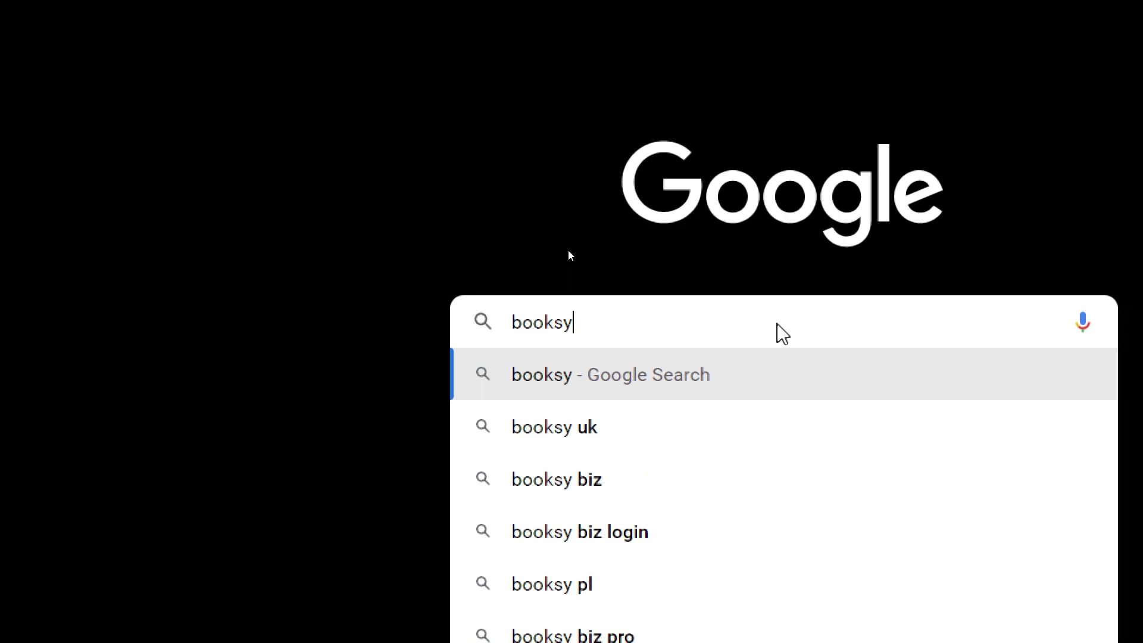
key(Return)
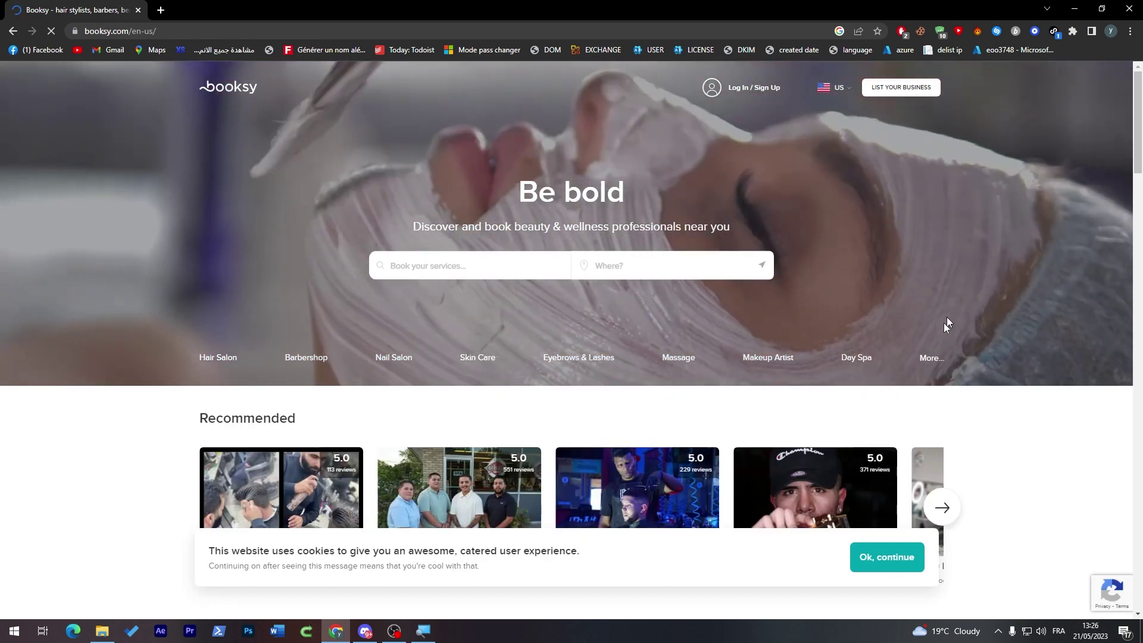
Accept the cookie notice, expand the More... service categories and browse the home page
click(905, 559)
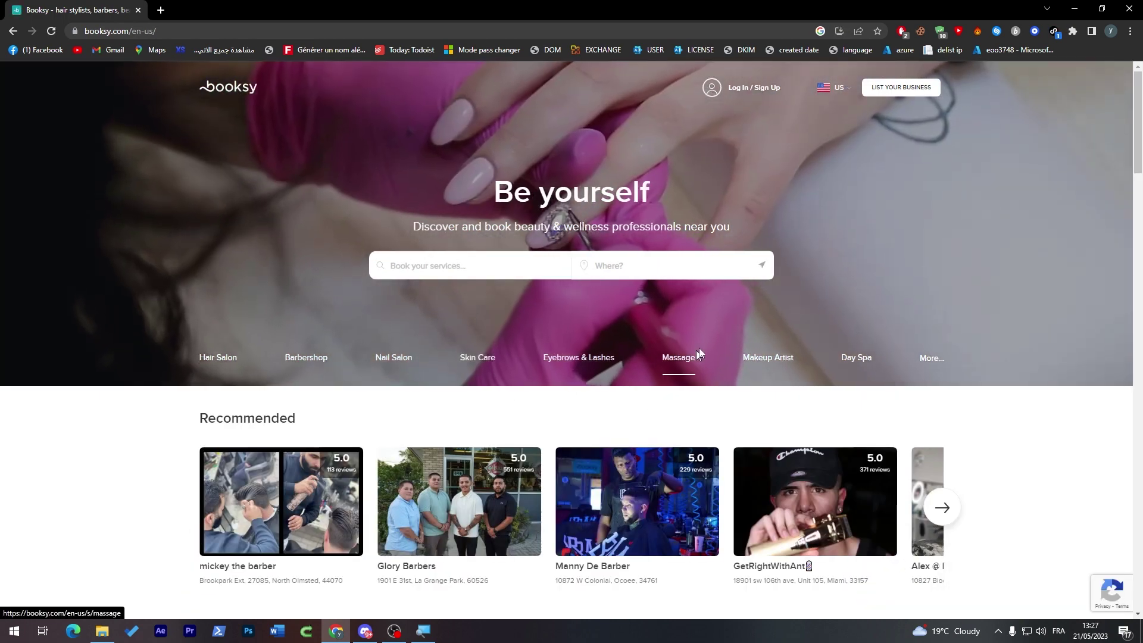
mouse_move(1131, 146)
mouse_down()
mouse_move(1131, 224)
mouse_move(1131, 145)
mouse_up()
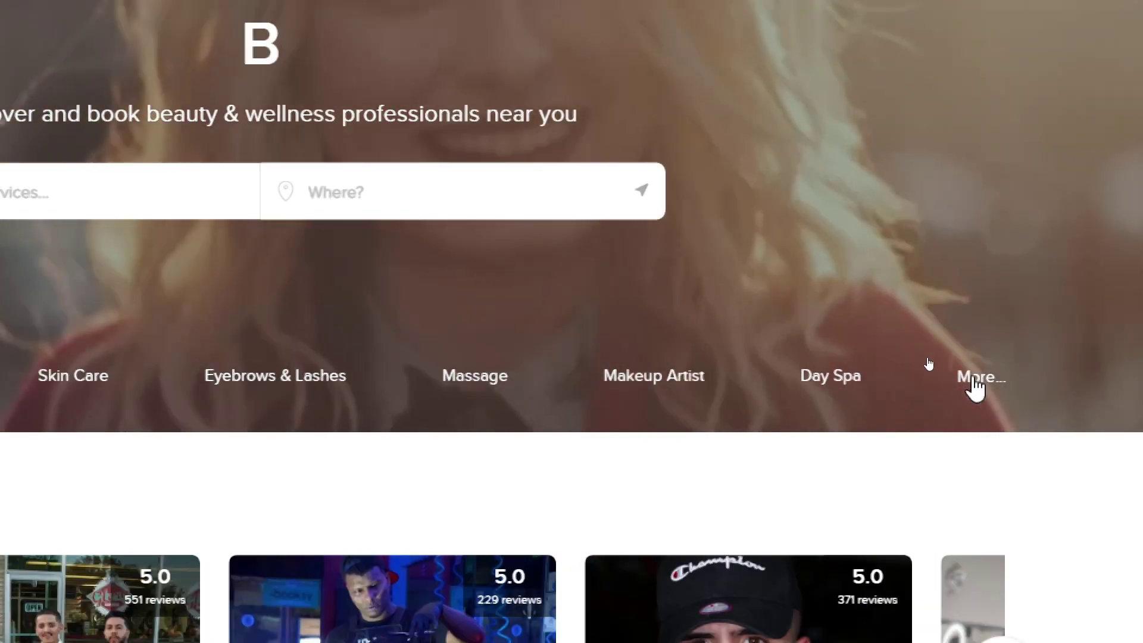
click(982, 383)
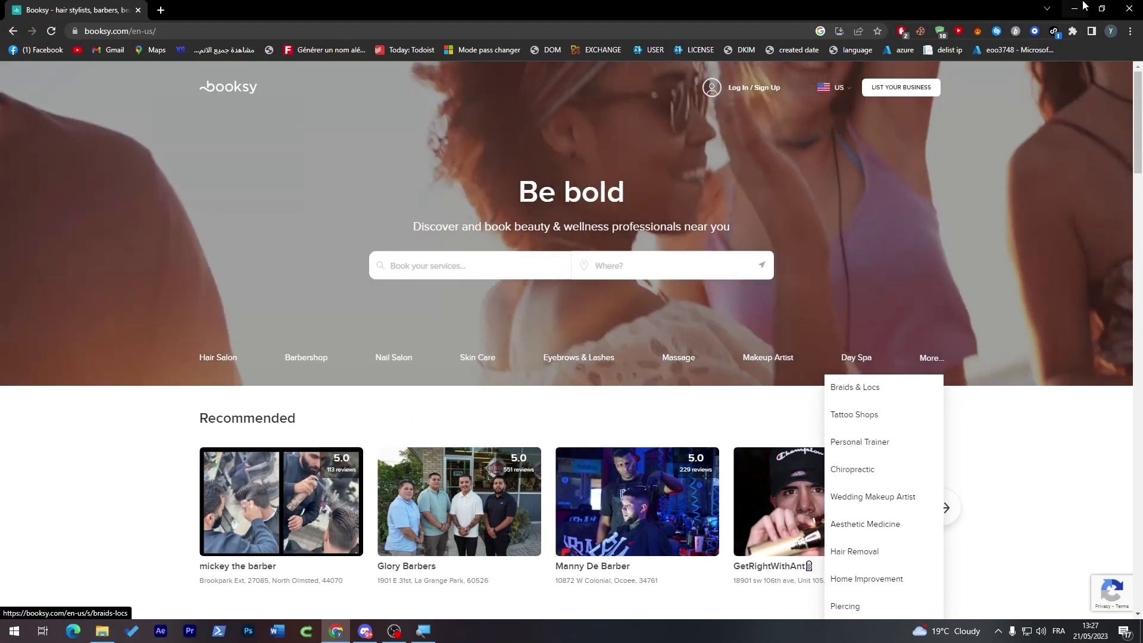
scroll(1137, 161, down, 2)
scroll(1137, 161, down, 3)
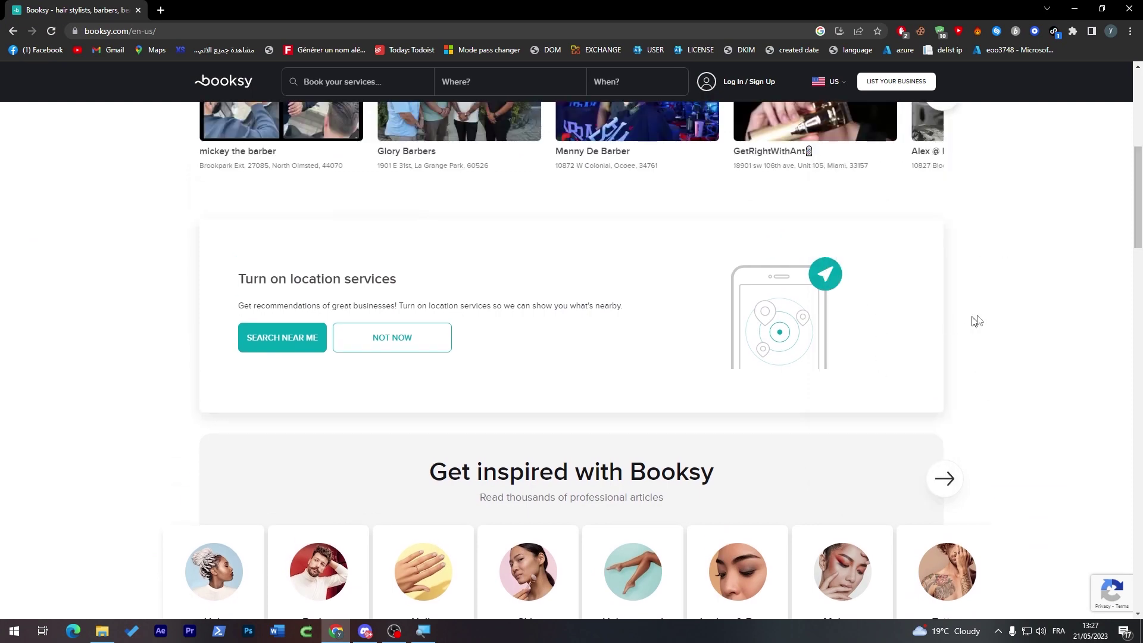
scroll(1121, 193, up, 7)
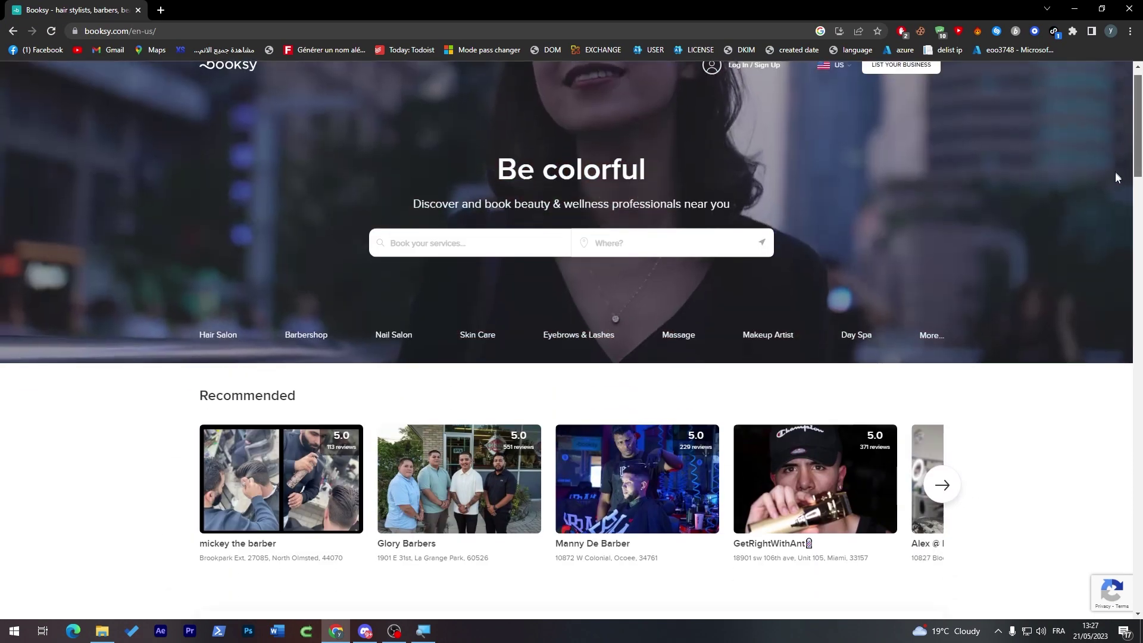
mouse_move(1115, 177)
mouse_down()
mouse_move(1136, 275)
mouse_move(1137, 195)
mouse_move(1115, 157)
mouse_up()
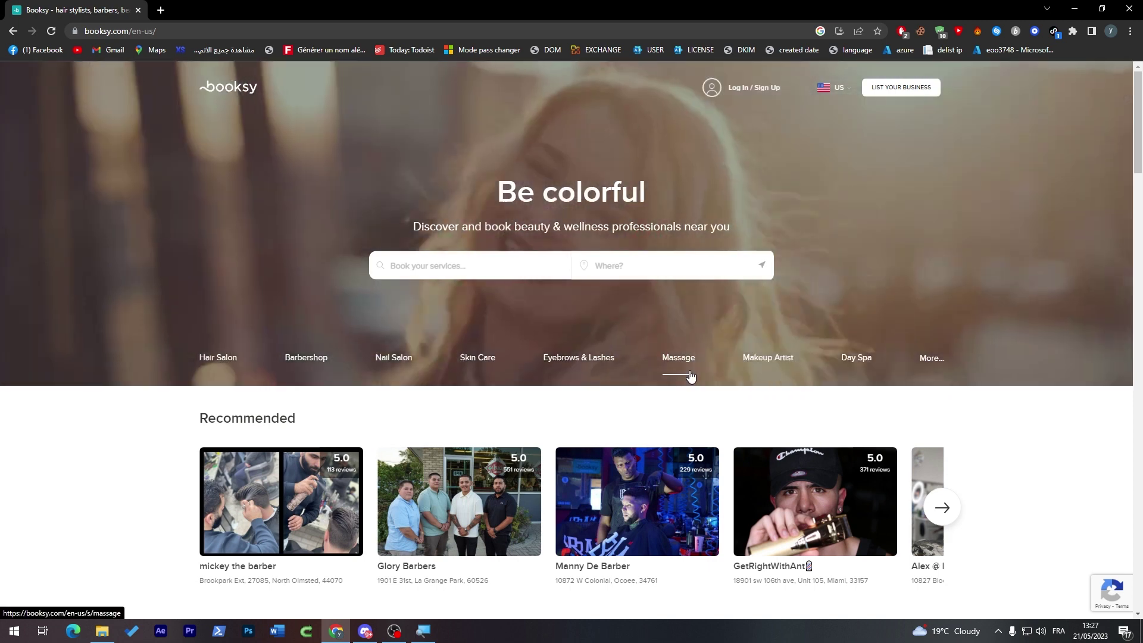
scroll(1126, 153, down, 3)
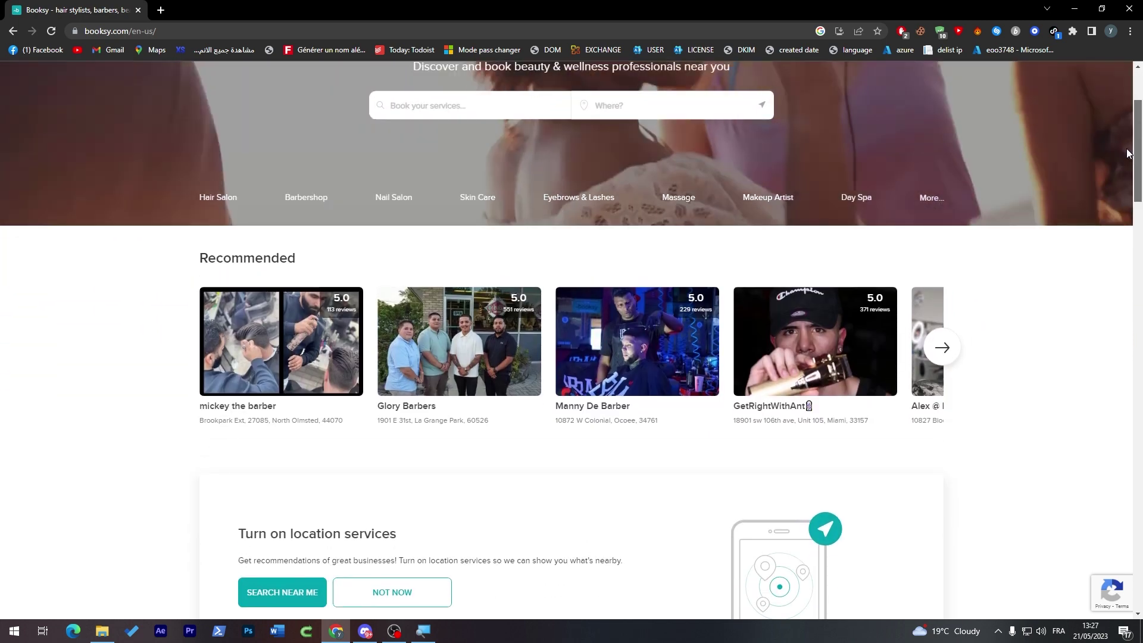
scroll(1127, 149, up, 1)
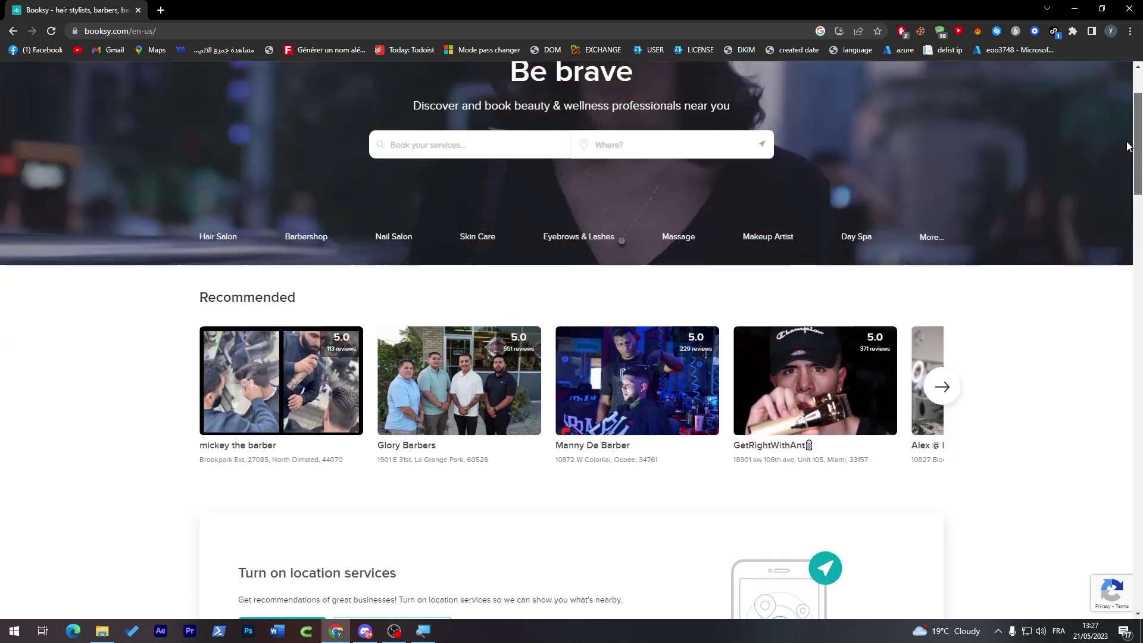
scroll(1126, 146, up, 3)
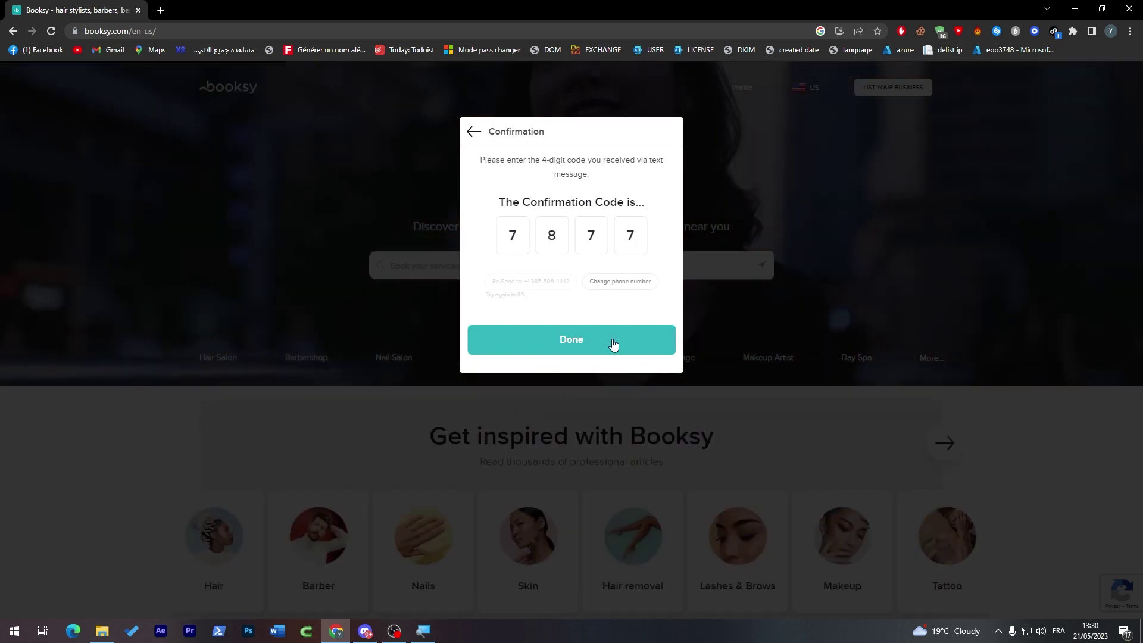
Confirm the texted sign-in code, then go to the List Your Business site
click(598, 340)
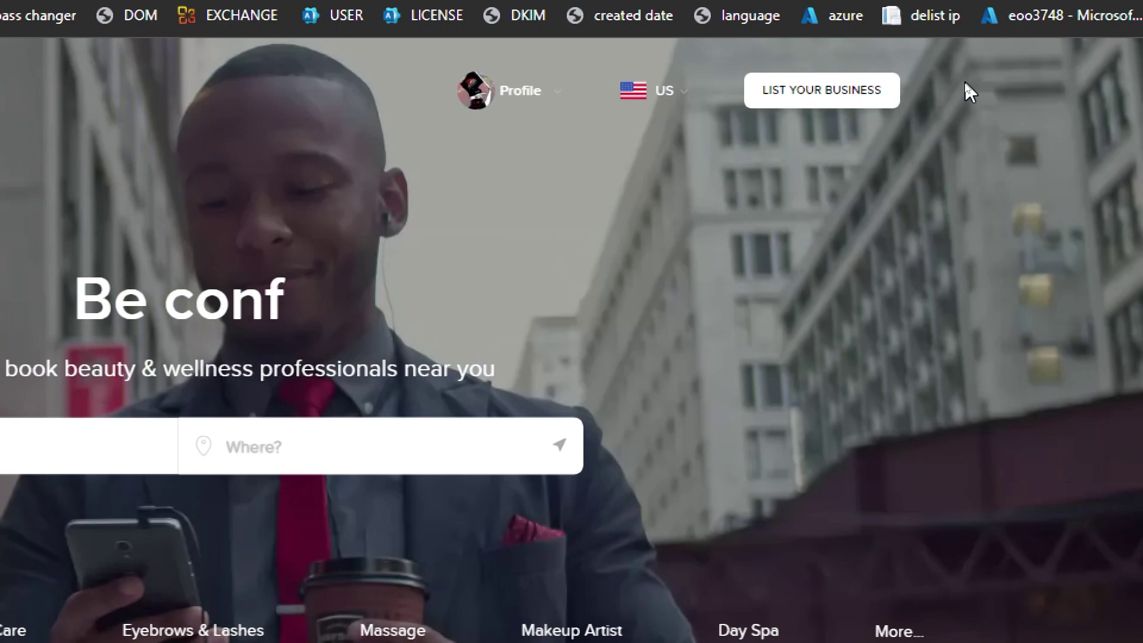
click(842, 100)
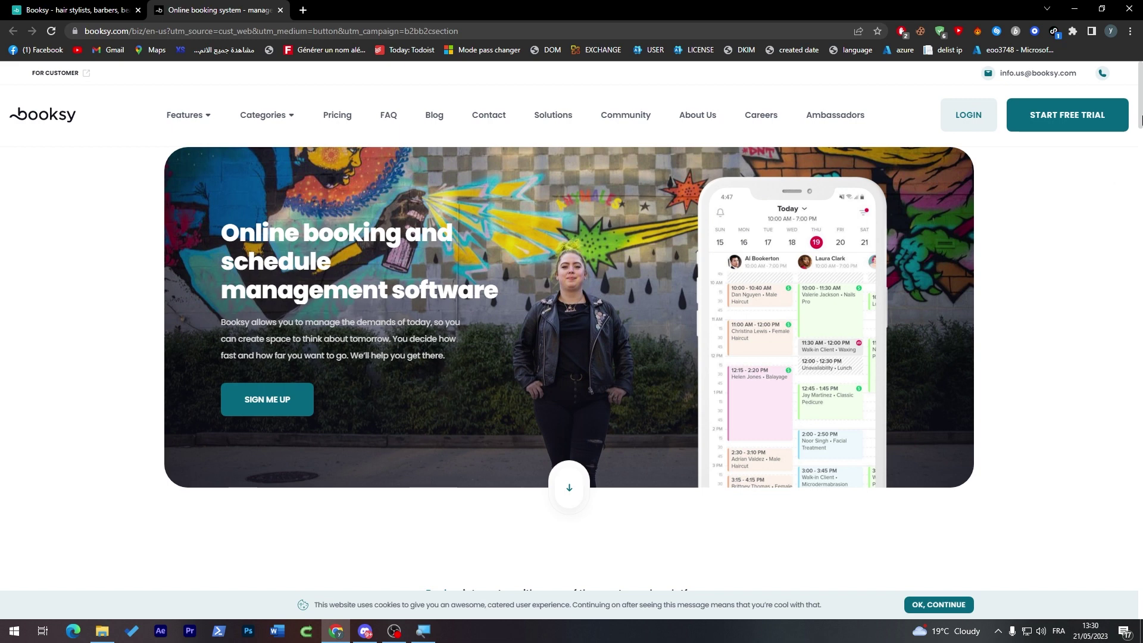
Accept the business site's cookie notice and choose Sign Me Up
scroll(1139, 119, down, 1)
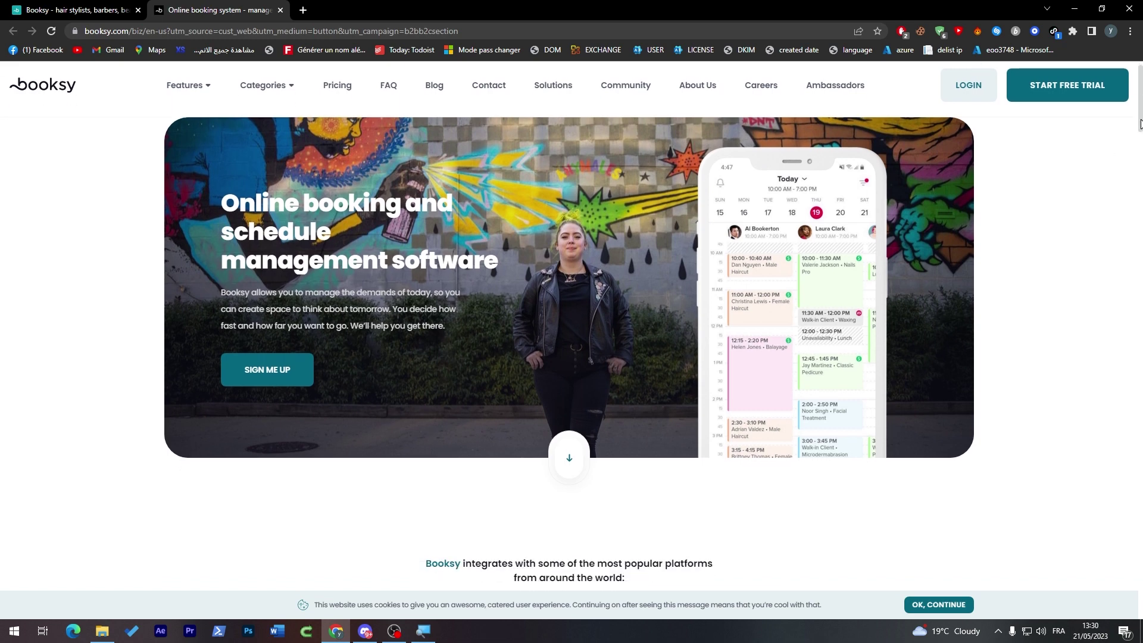
scroll(1139, 124, down, 1)
scroll(1139, 119, up, 2)
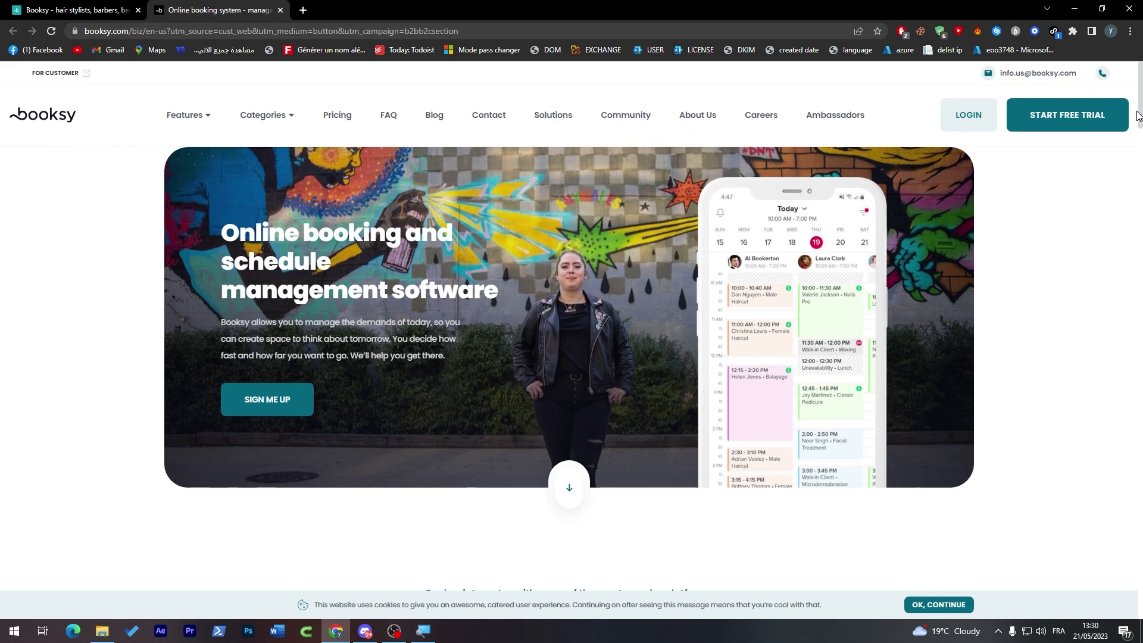
click(946, 605)
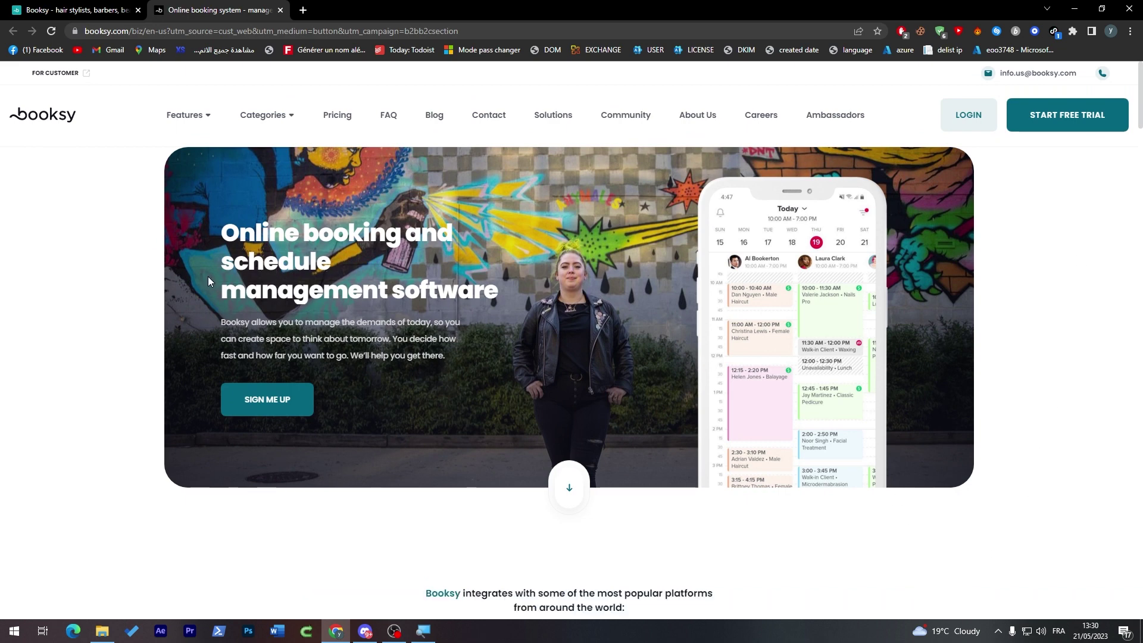
click(247, 401)
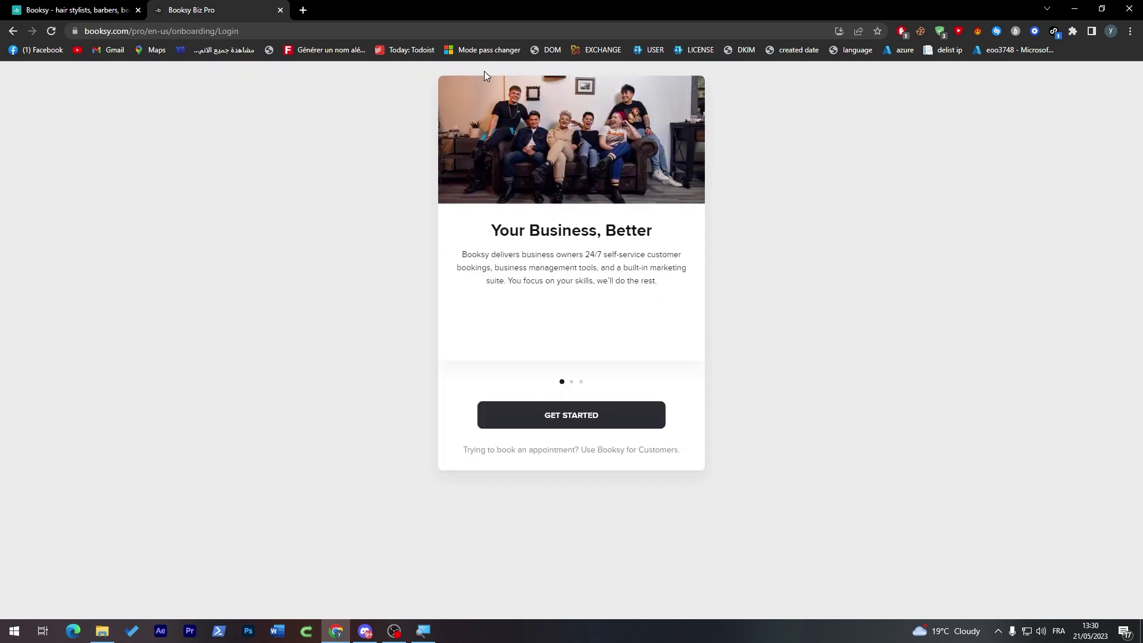
Register with the saved e-mail address and begin the About You profile details
click(567, 418)
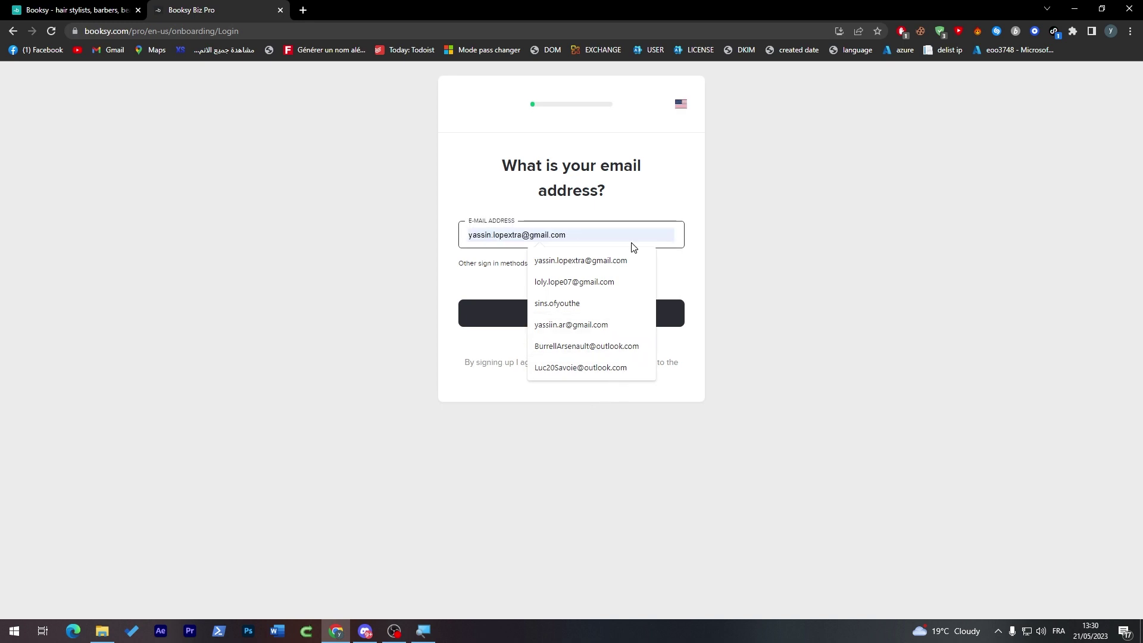
click(553, 260)
click(585, 313)
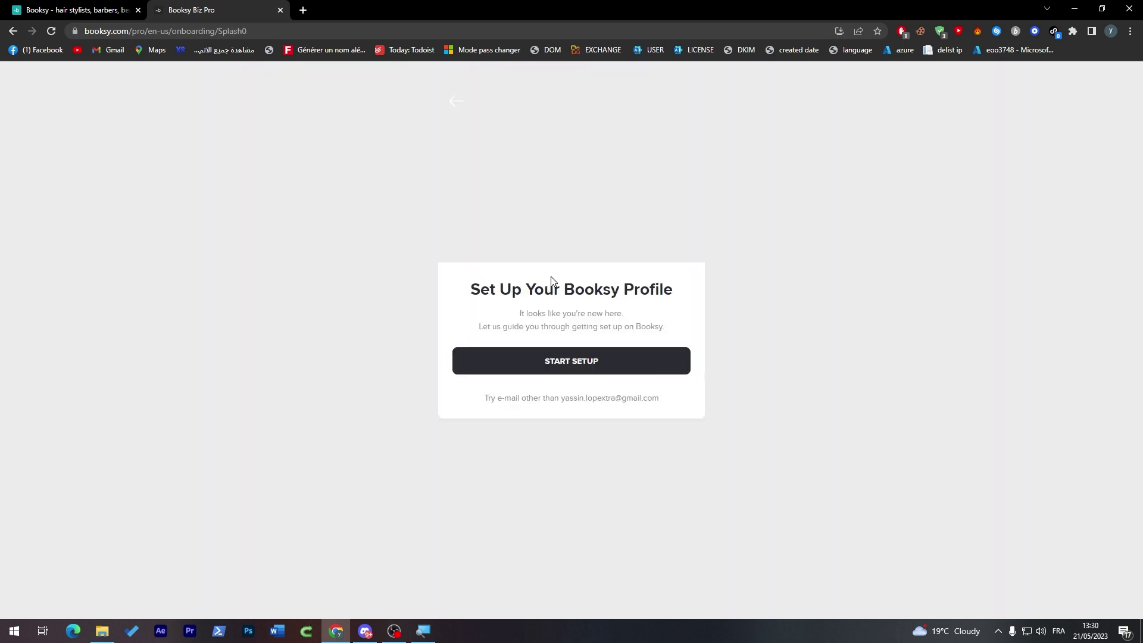
click(578, 372)
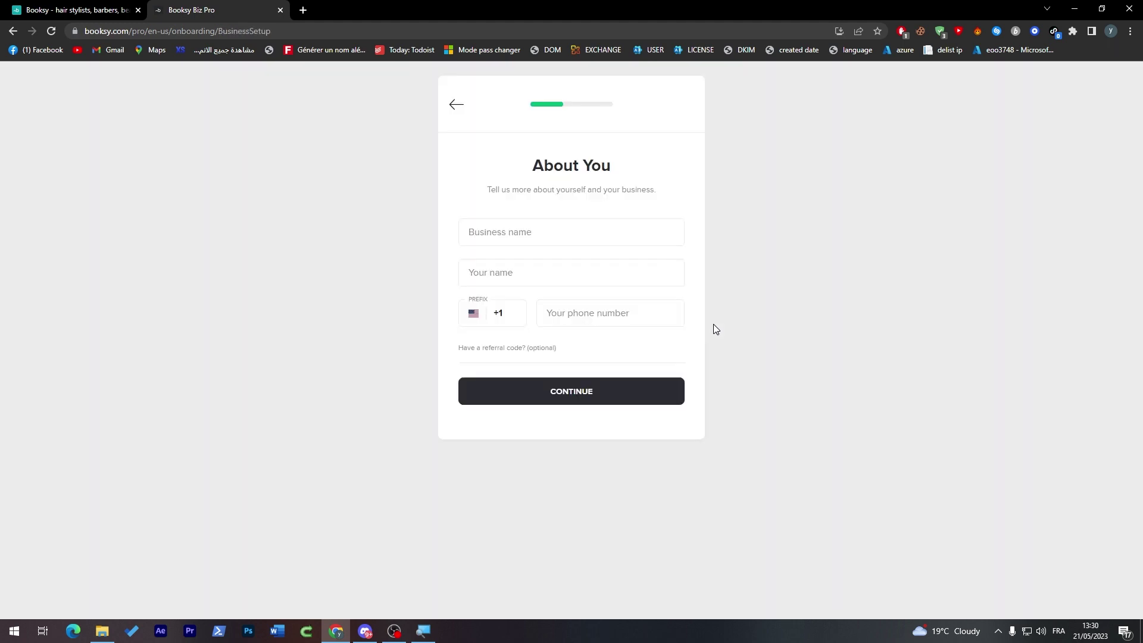
click(470, 231)
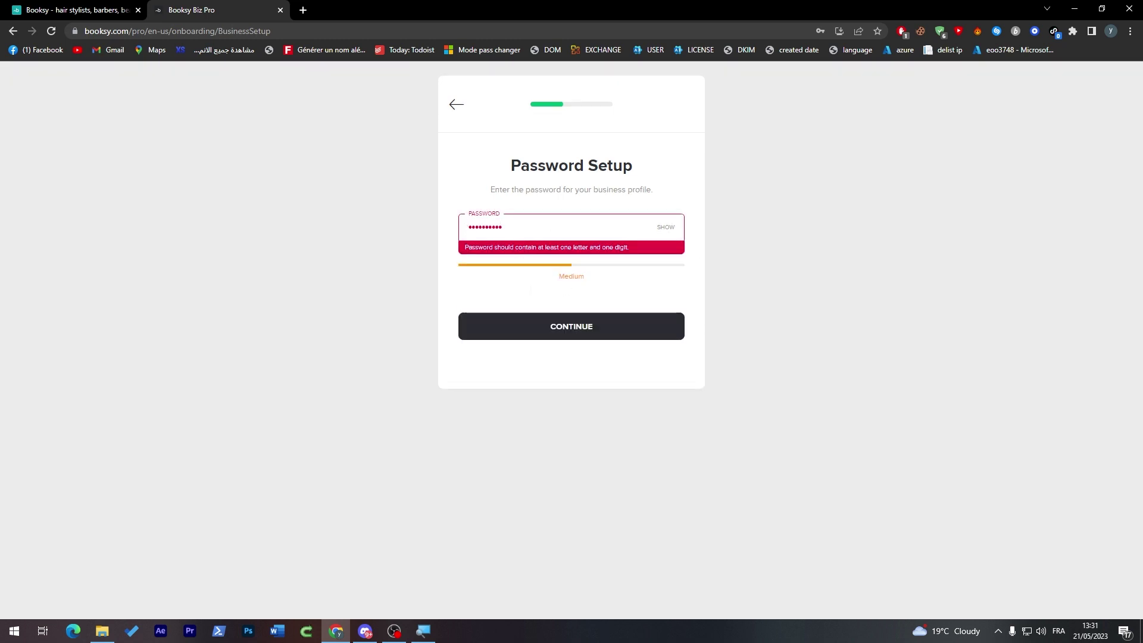
Replace the password with a stronger one and submit it
click(485, 260)
click(517, 316)
key(ctrl+a)
text(a)
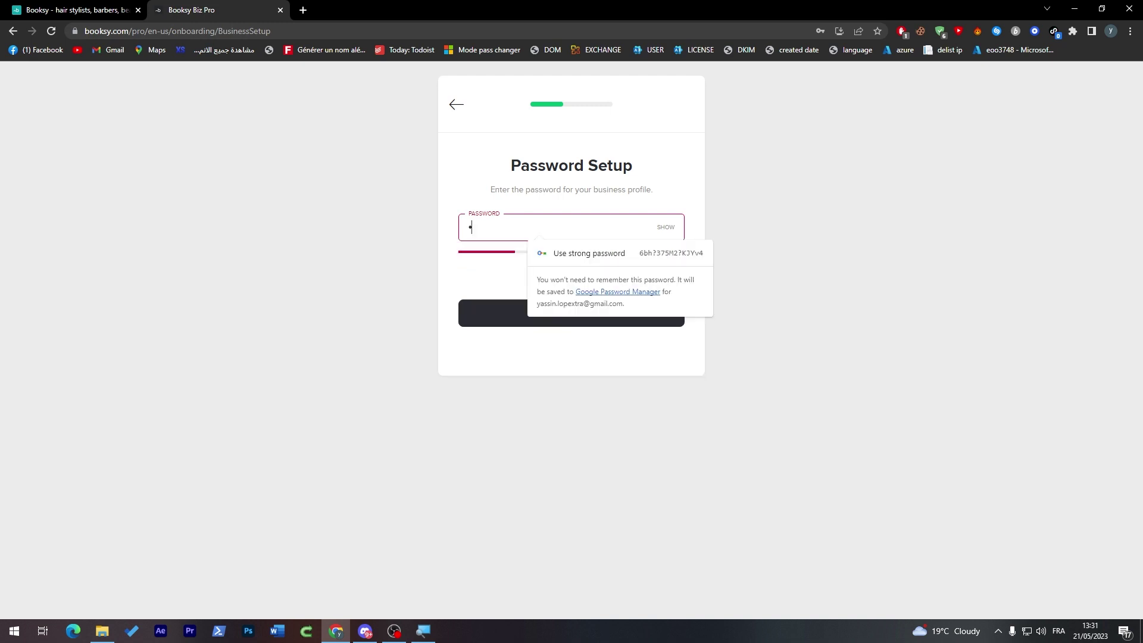
text(•••••••••)
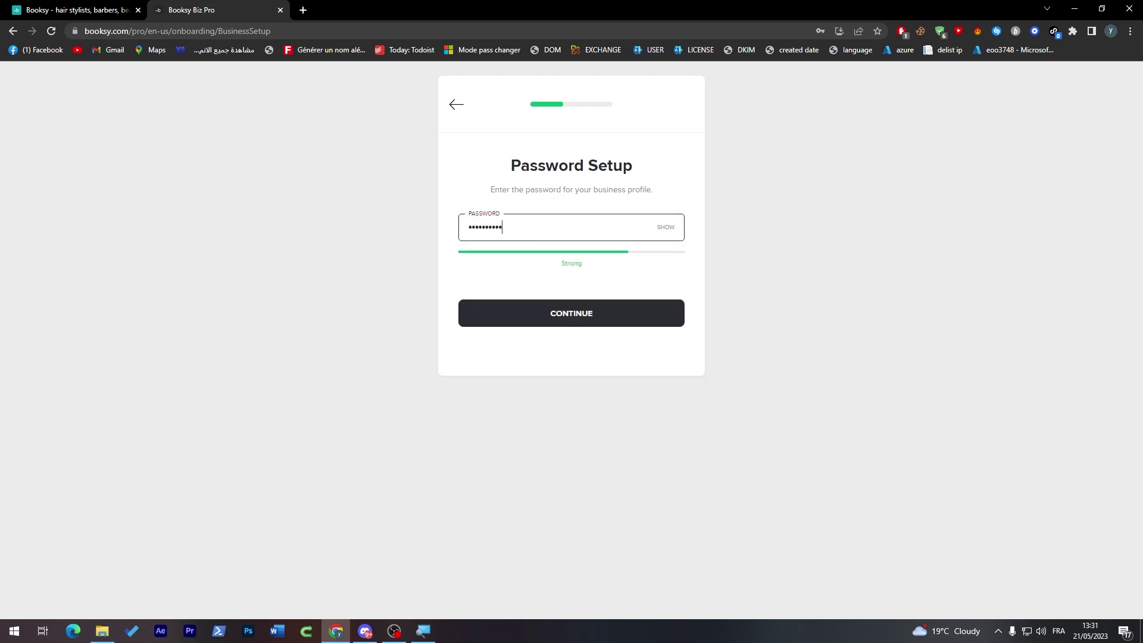
click(605, 302)
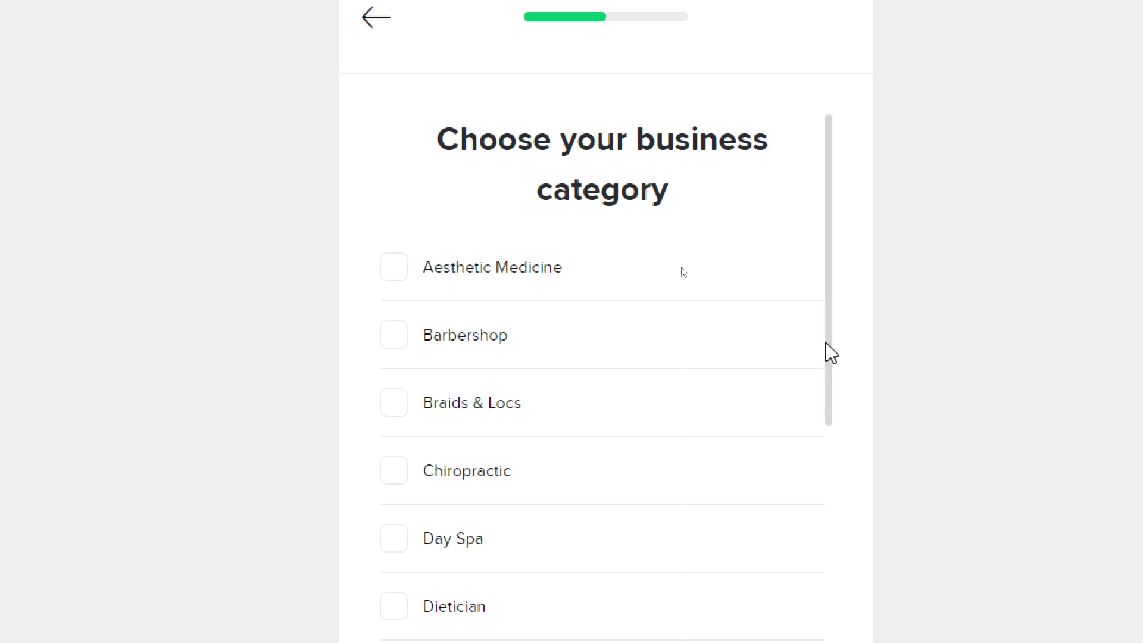
Choose Hair Salon as the category and switch work location to the client's location
drag(827, 351, 839, 527)
click(610, 372)
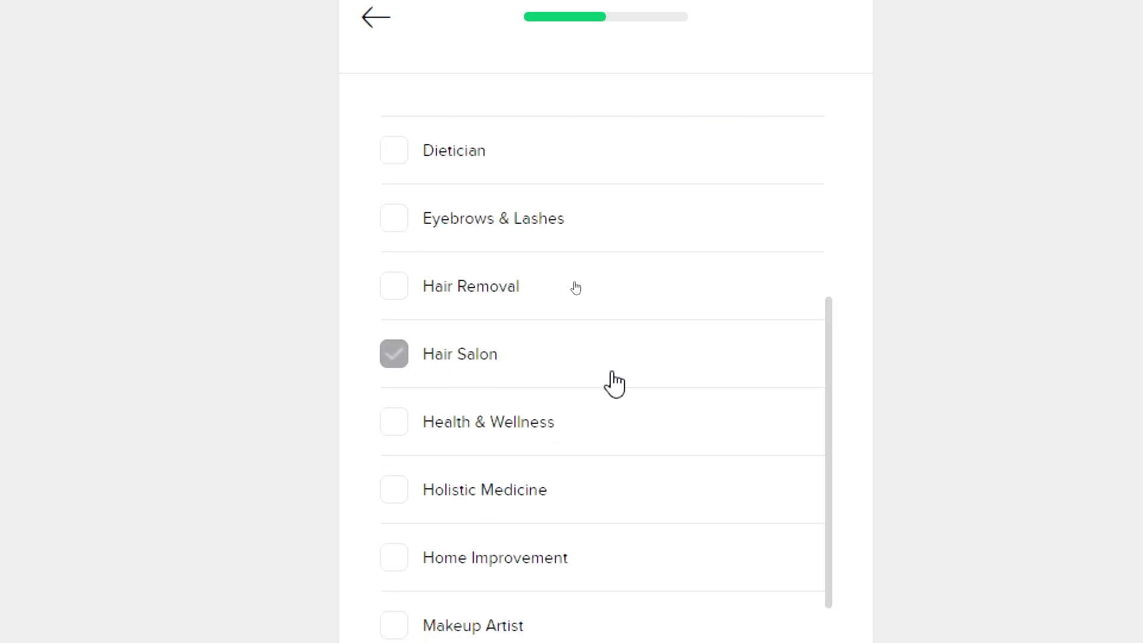
drag(827, 369, 845, 308)
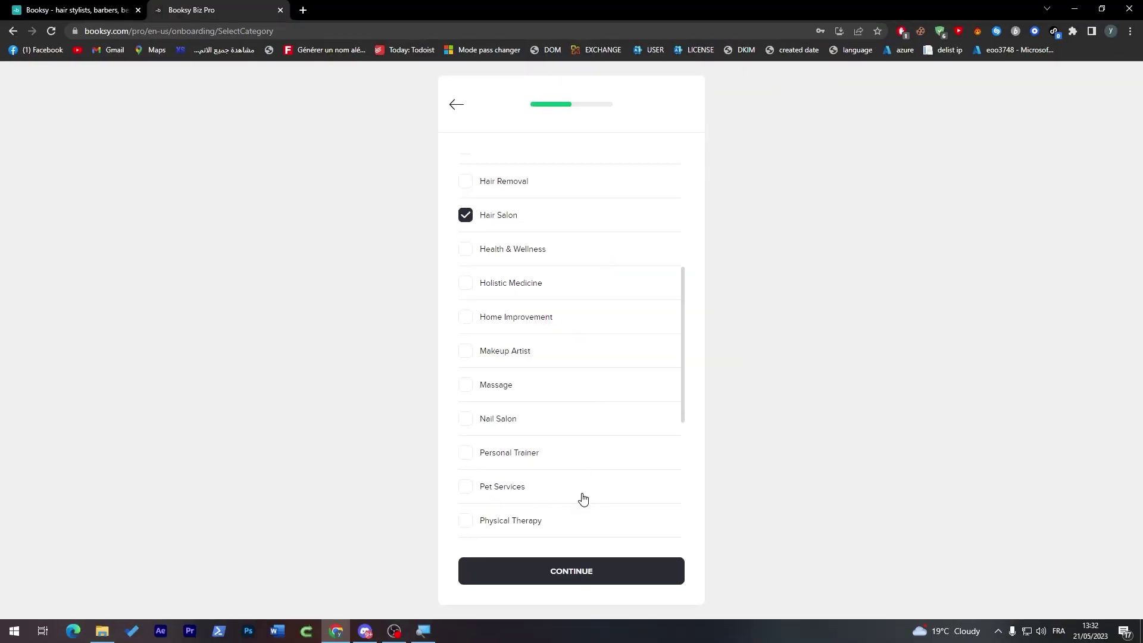
click(570, 569)
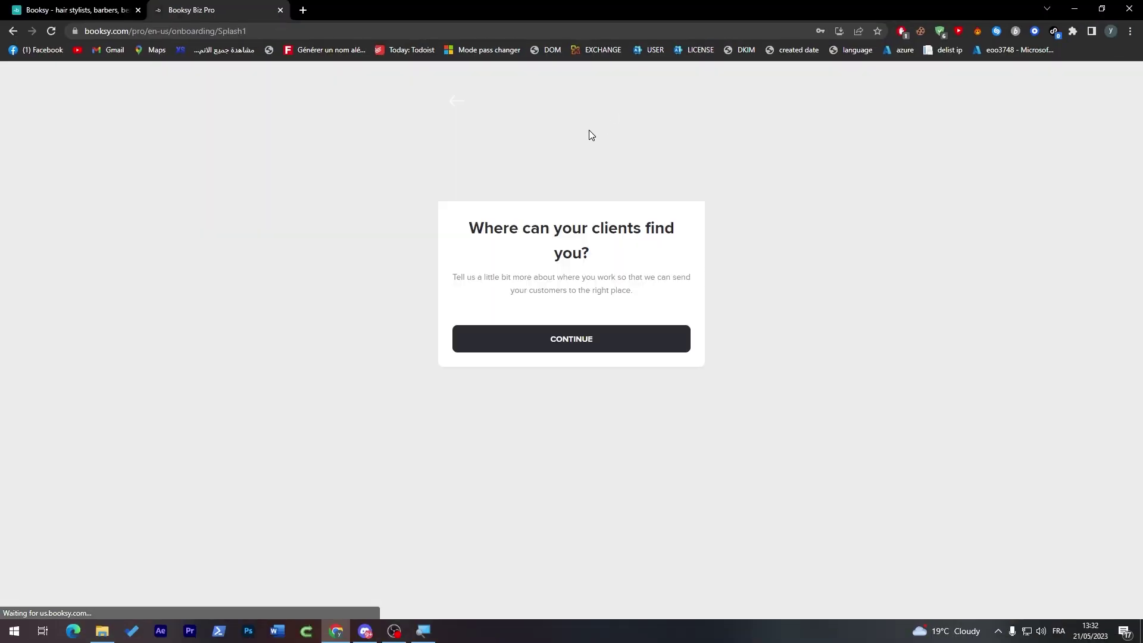
click(585, 336)
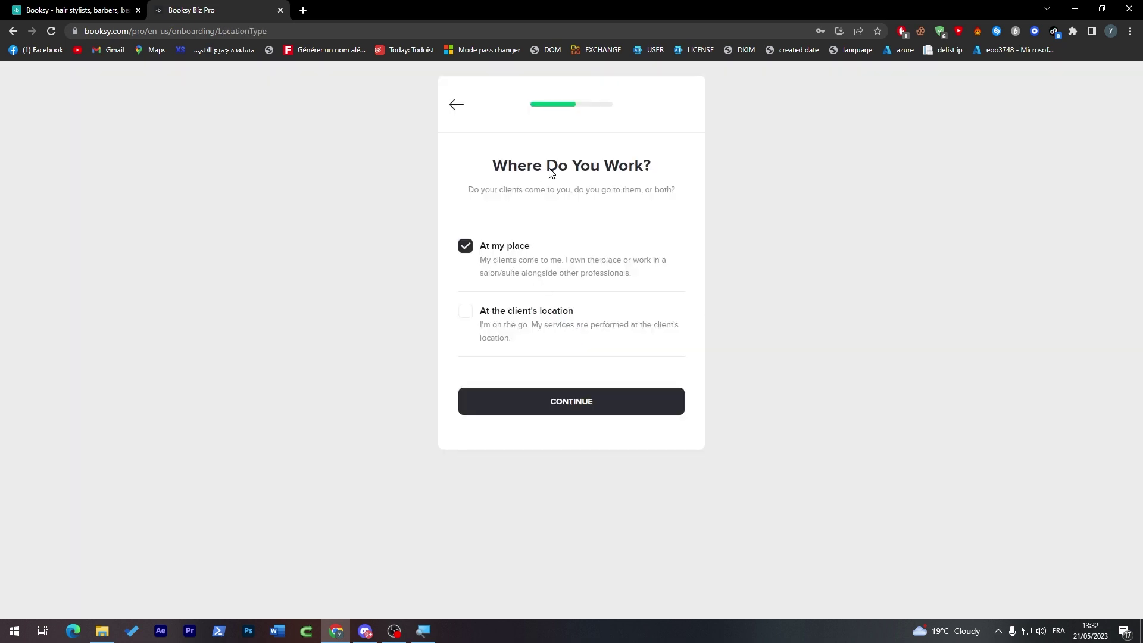
click(464, 246)
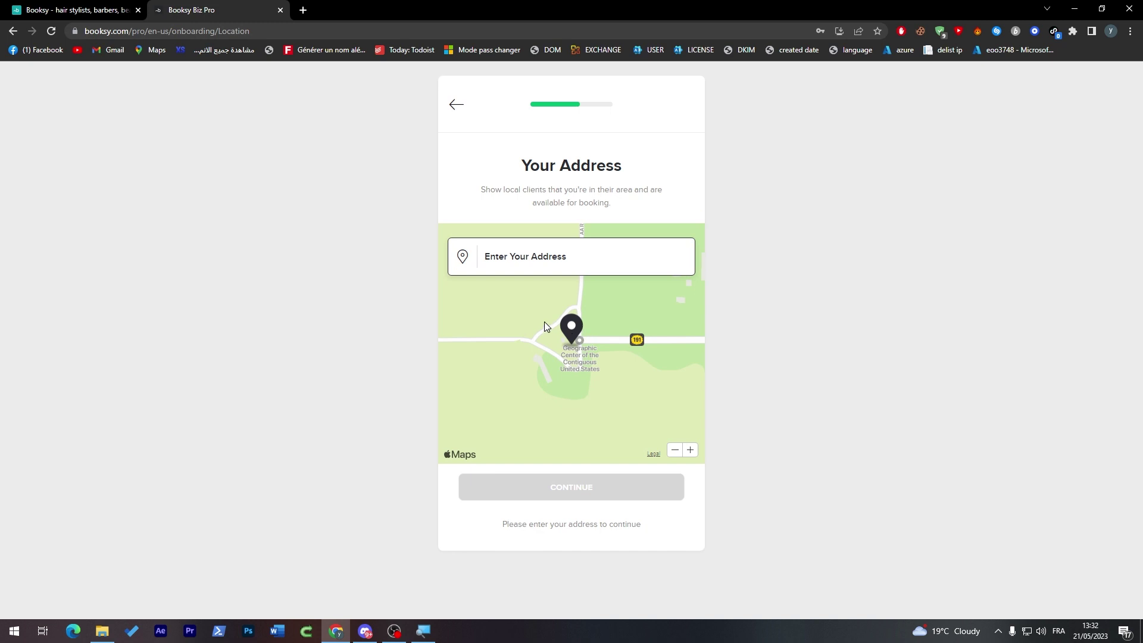
Set the workplace to the Elegant Secretz 702 shared location in Las Vegas
drag(554, 338, 413, 329)
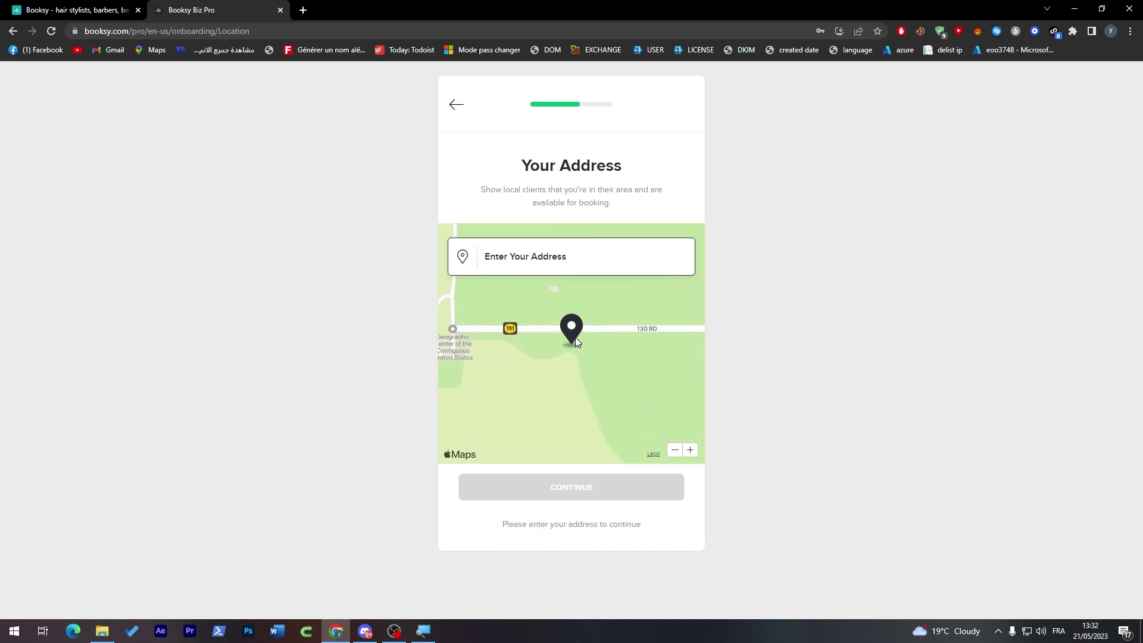
scroll(512, 350, up, 2)
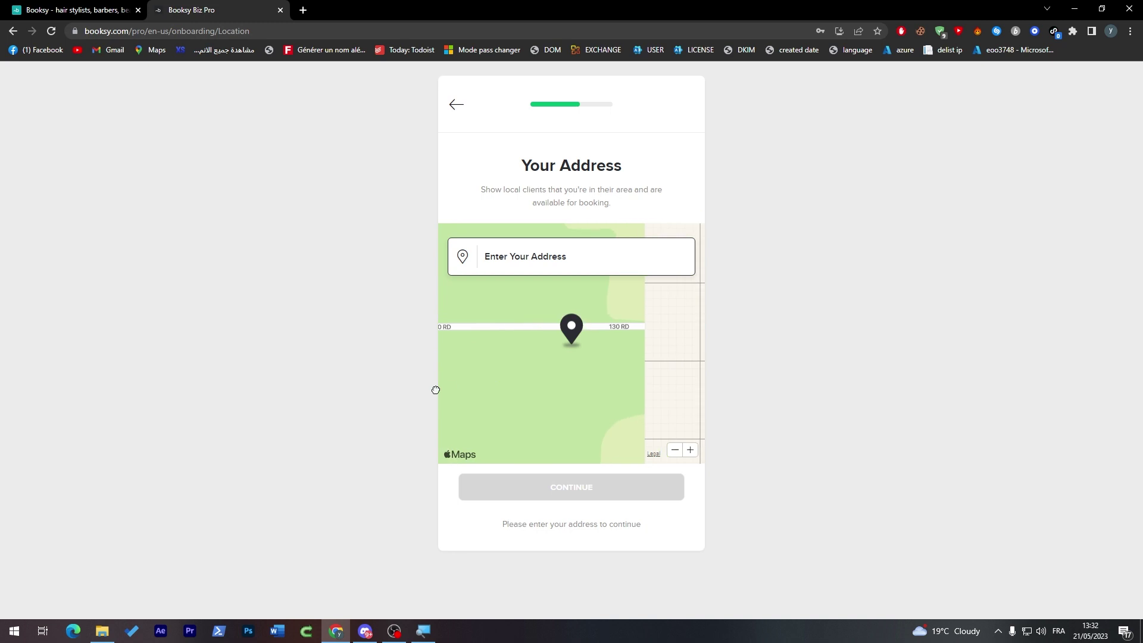
click(675, 450)
click(675, 450)
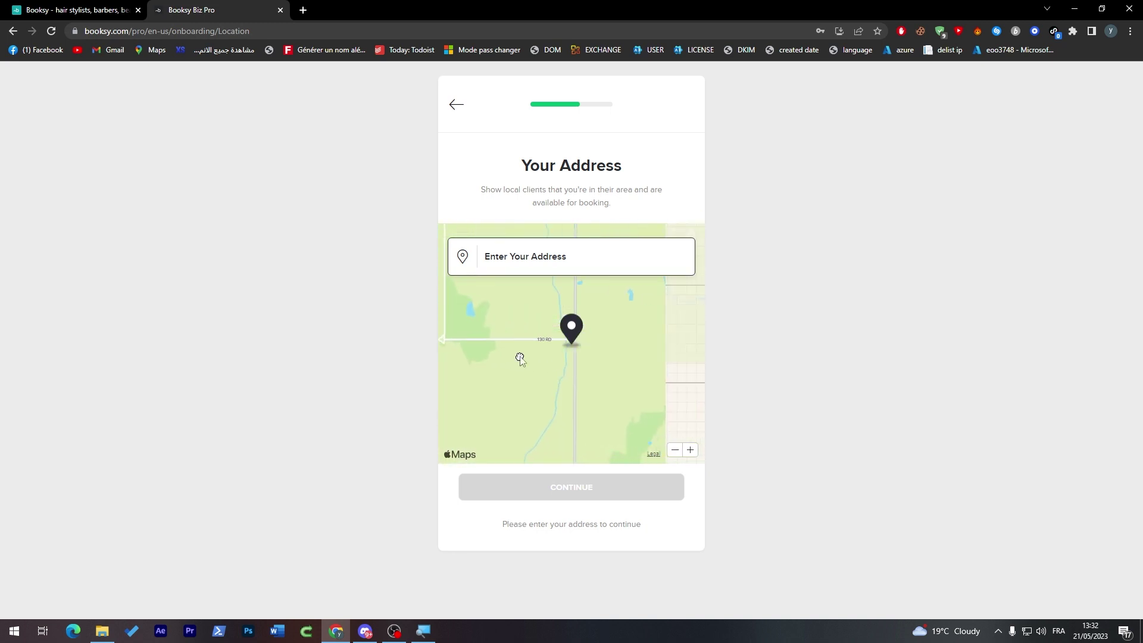
scroll(562, 358, up, 2)
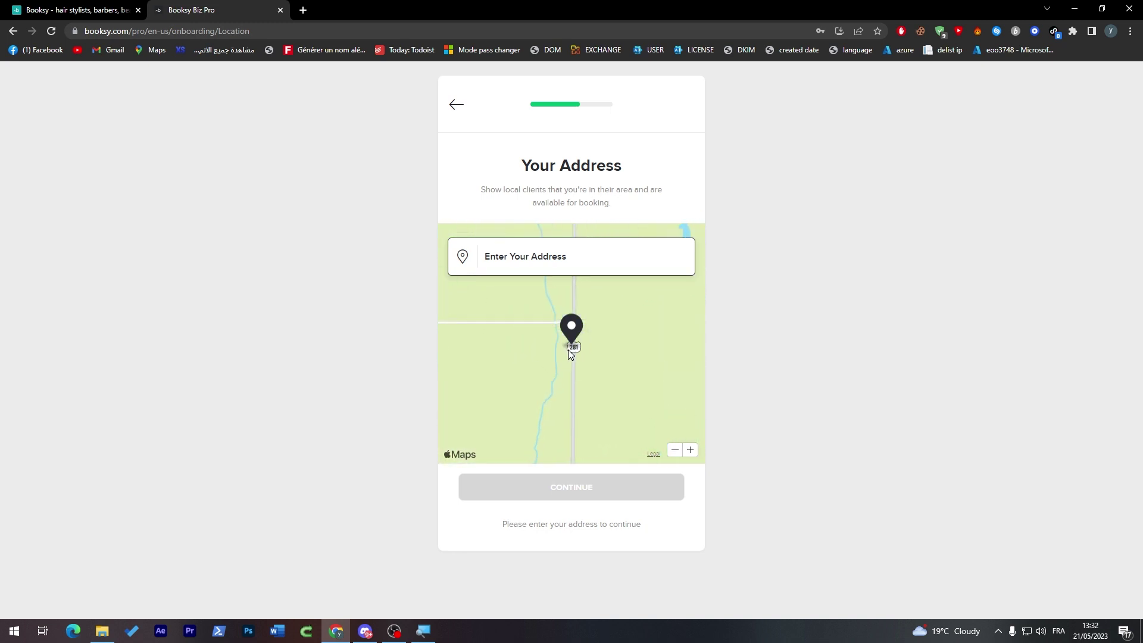
drag(568, 349, 565, 344)
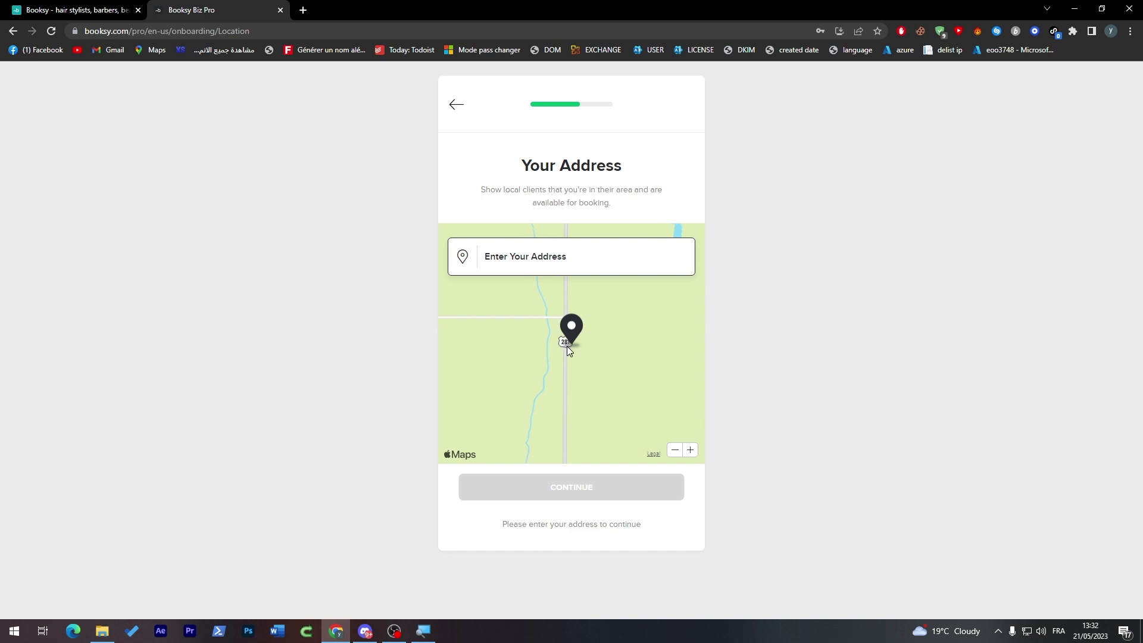
click(553, 257)
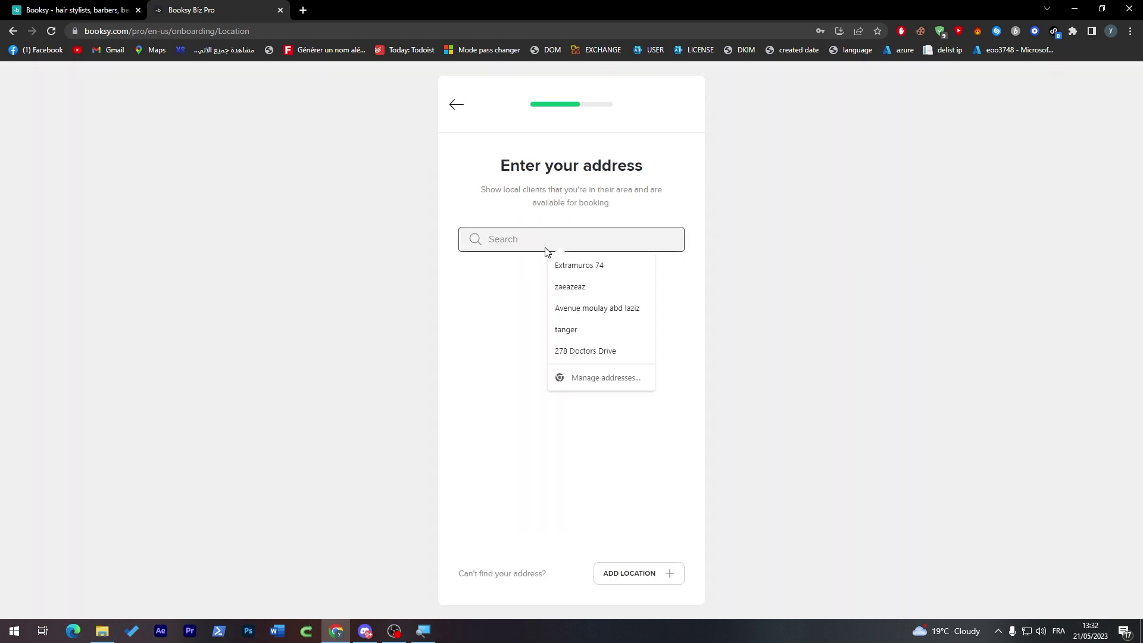
click(572, 265)
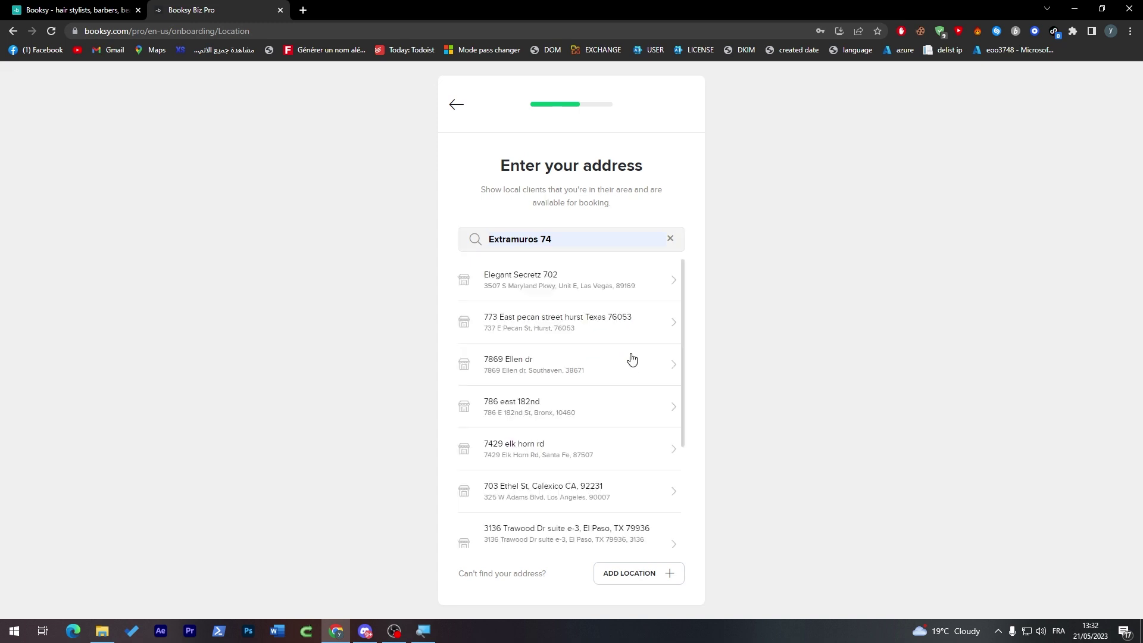
click(563, 290)
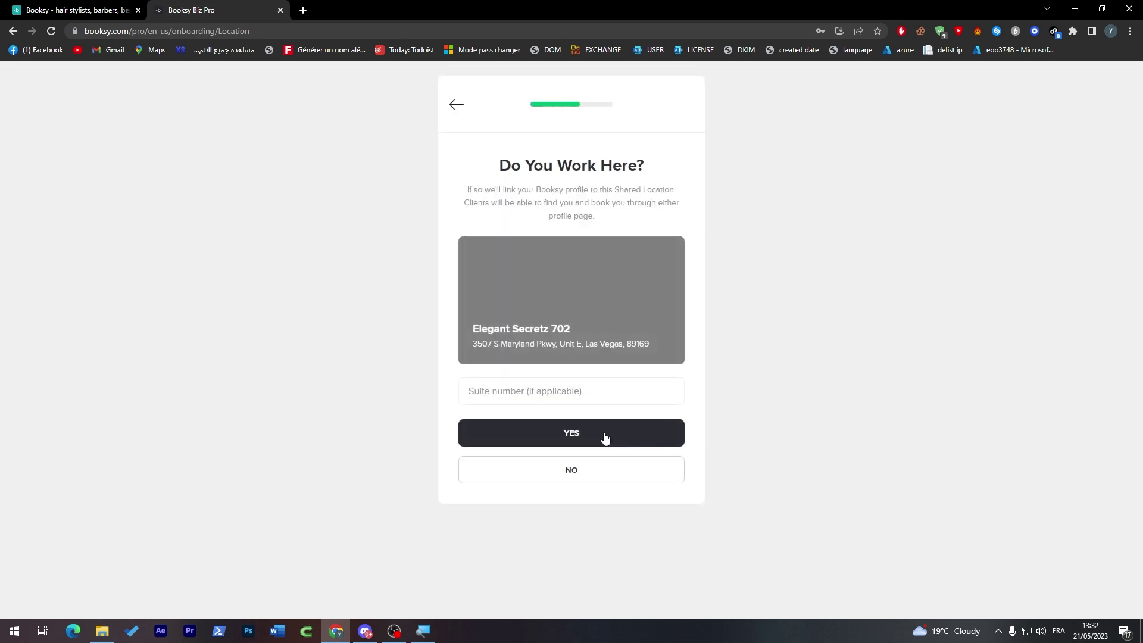
click(604, 431)
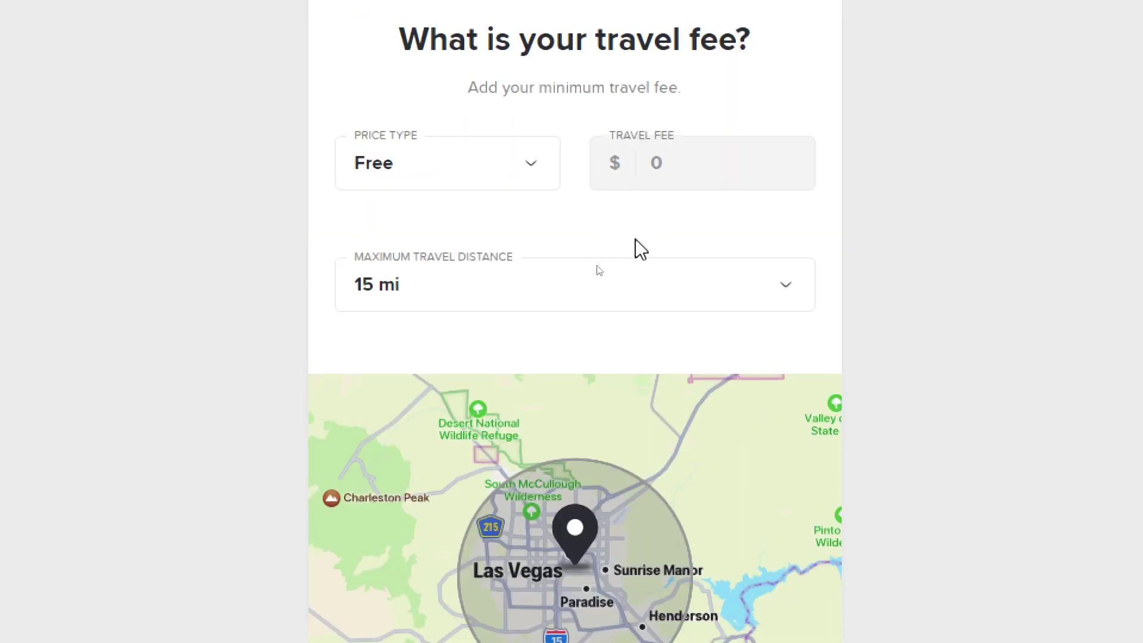
Set the maximum travel distance to 50 mi and leave the travel policy blank
click(607, 293)
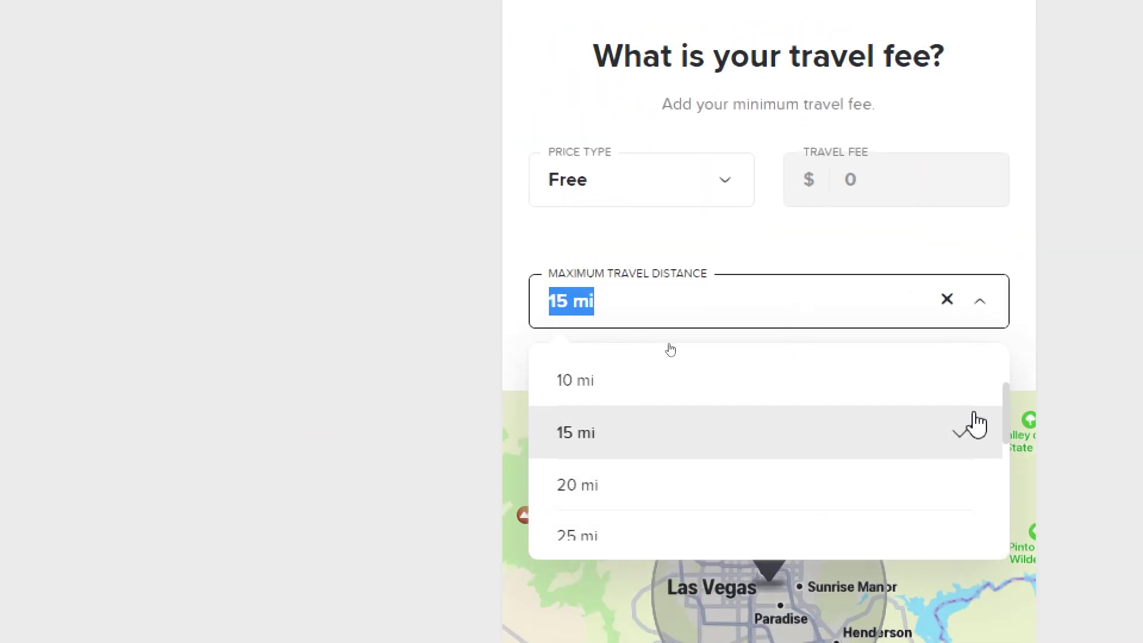
drag(1004, 417, 992, 544)
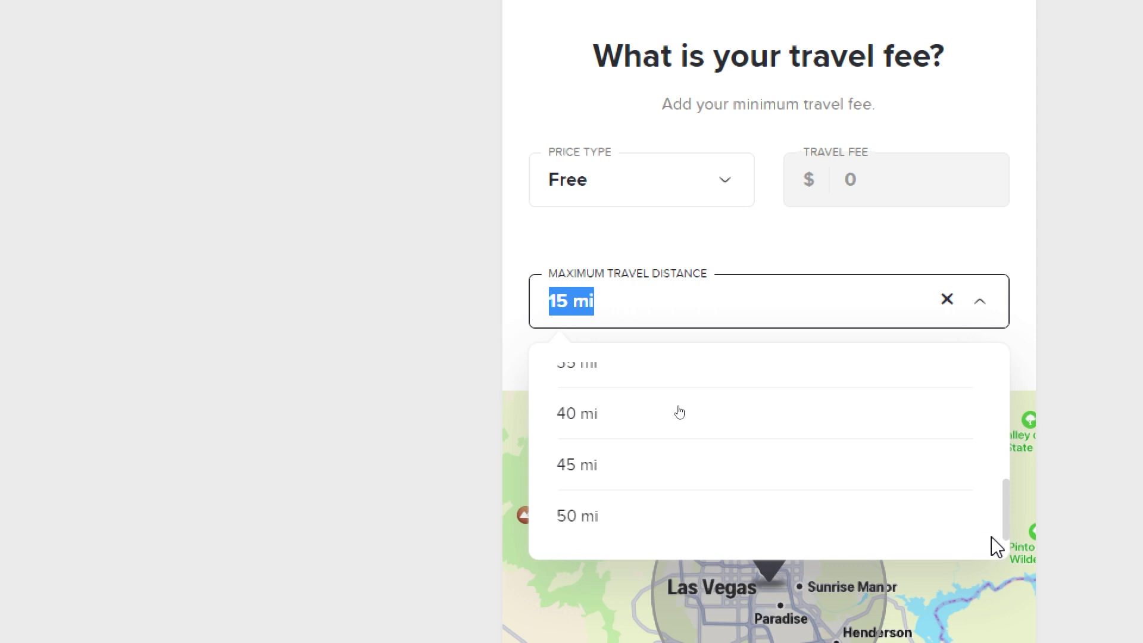
click(929, 524)
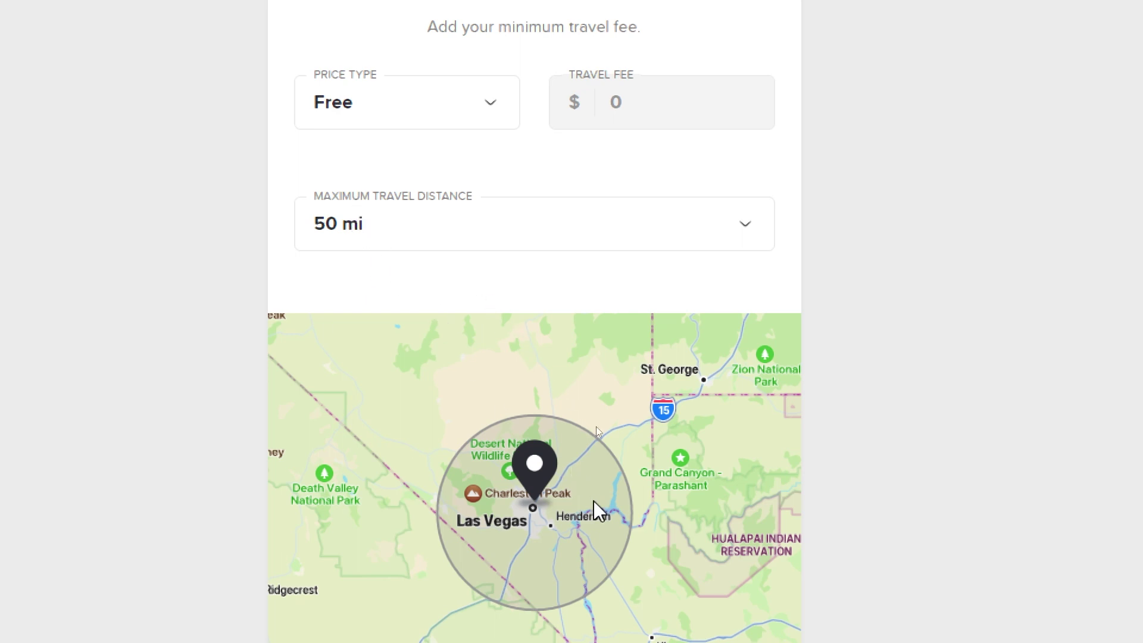
scroll(613, 472, down, 1)
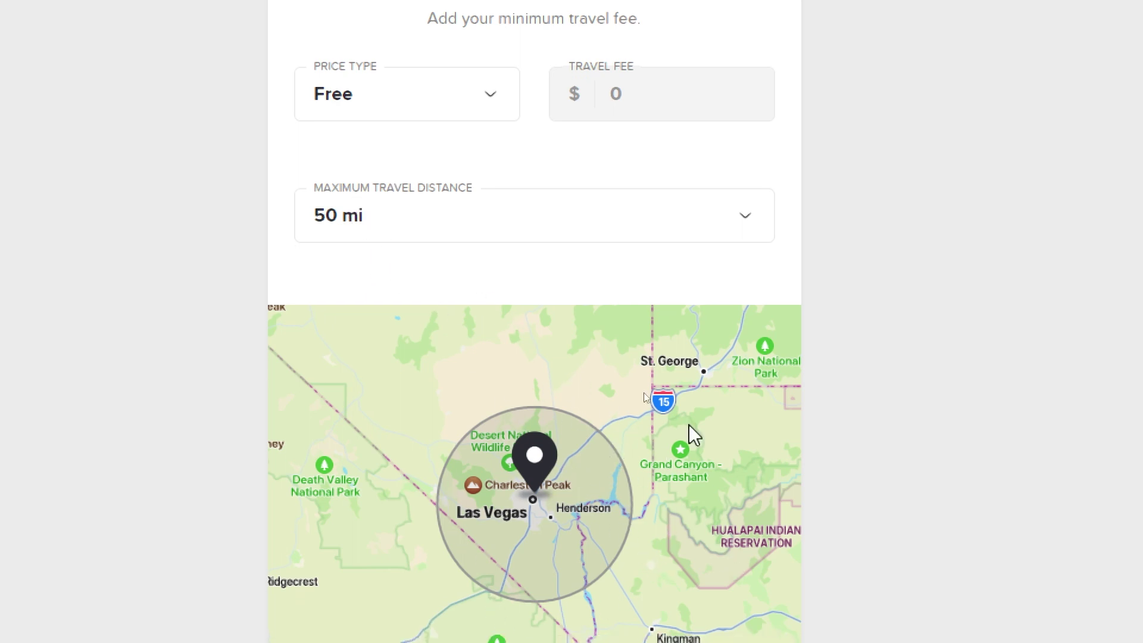
scroll(688, 424, down, 2)
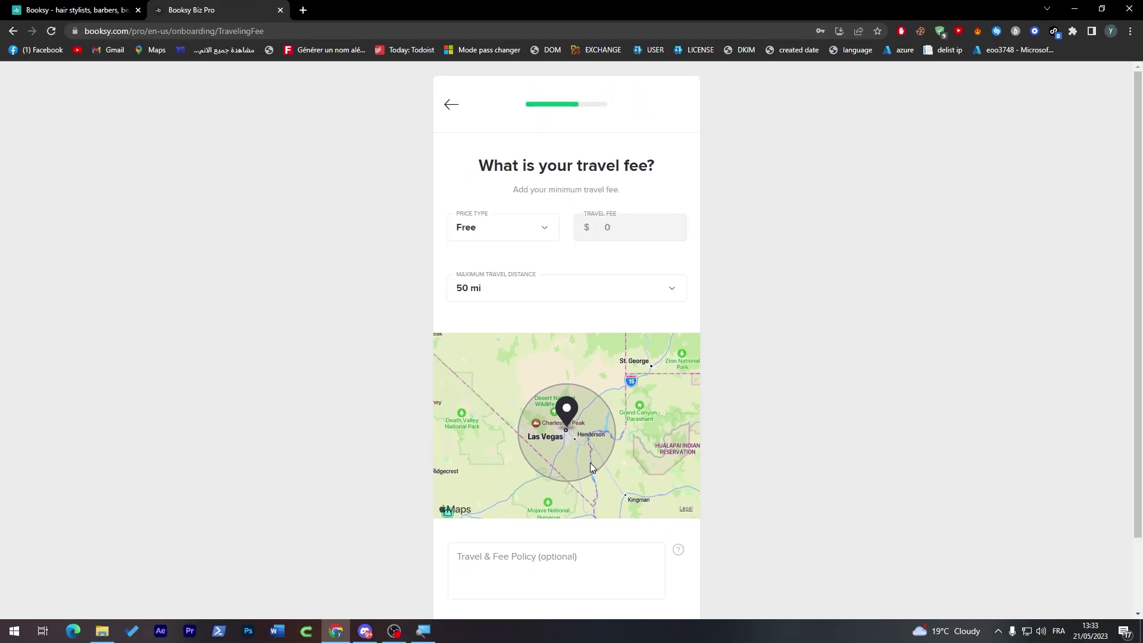
scroll(1137, 411, down, 2)
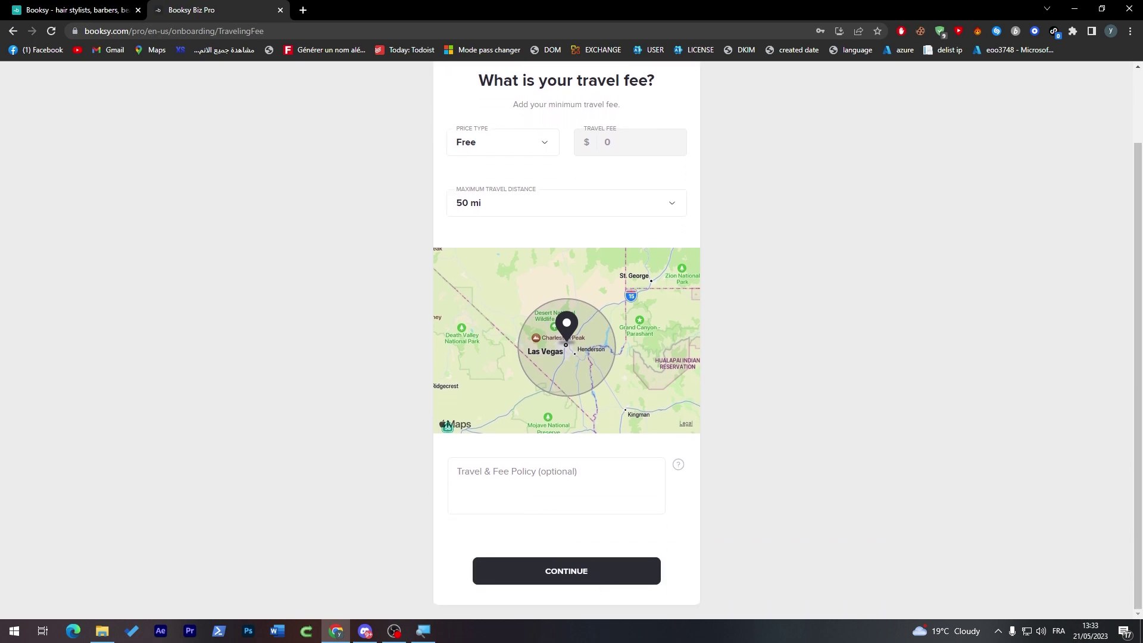
click(556, 485)
click(682, 493)
click(556, 485)
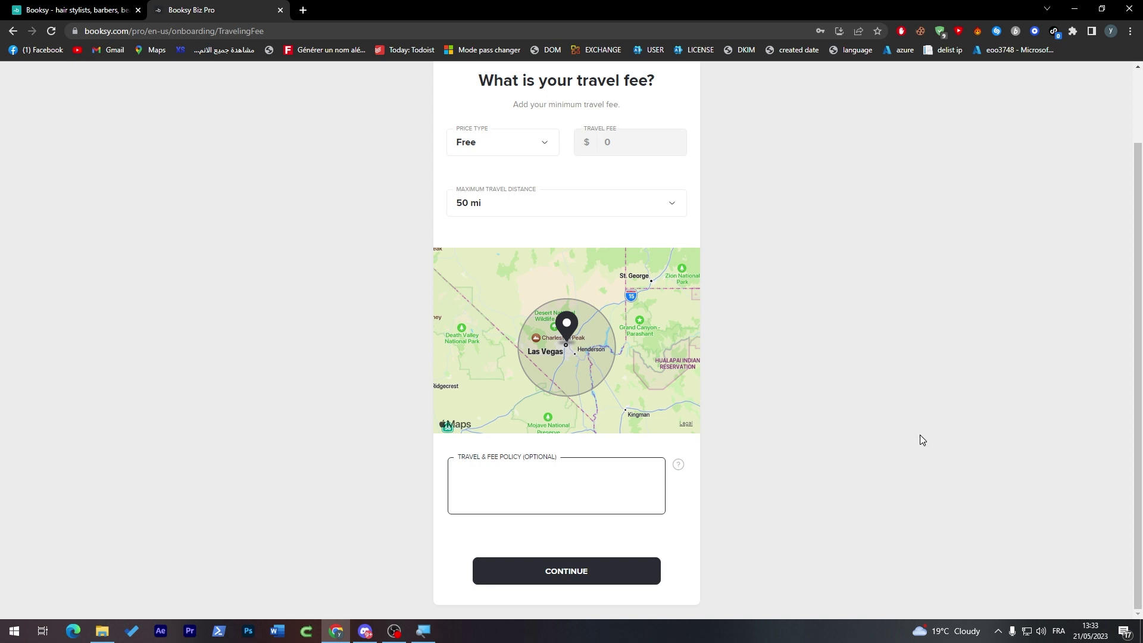
click(837, 495)
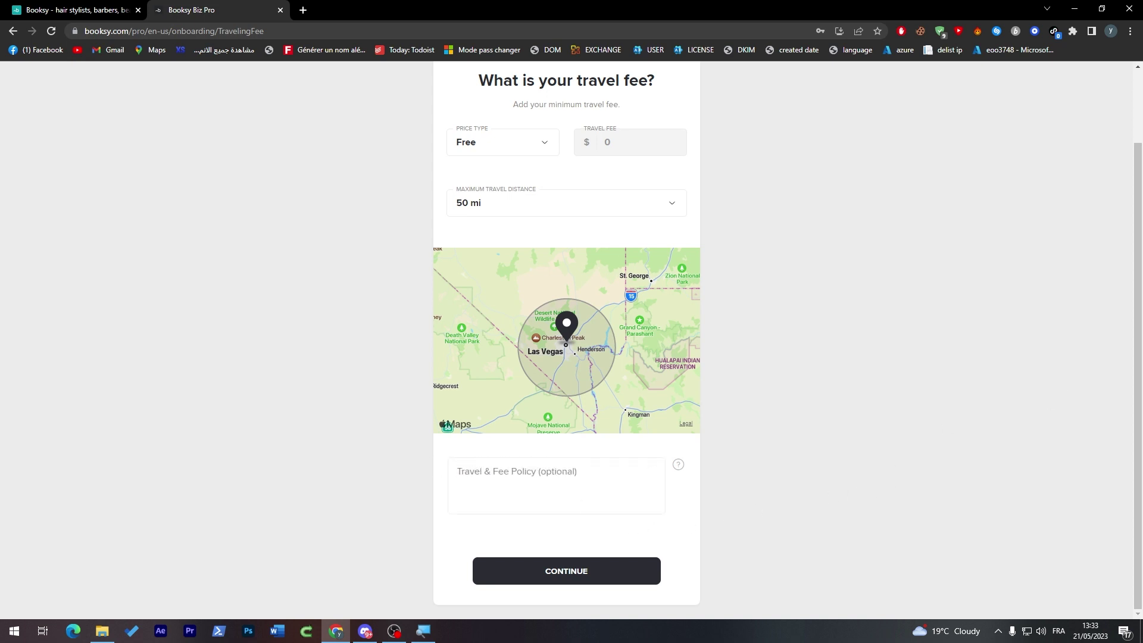
Set a Fixed travel fee of $200.00 and save it
click(515, 141)
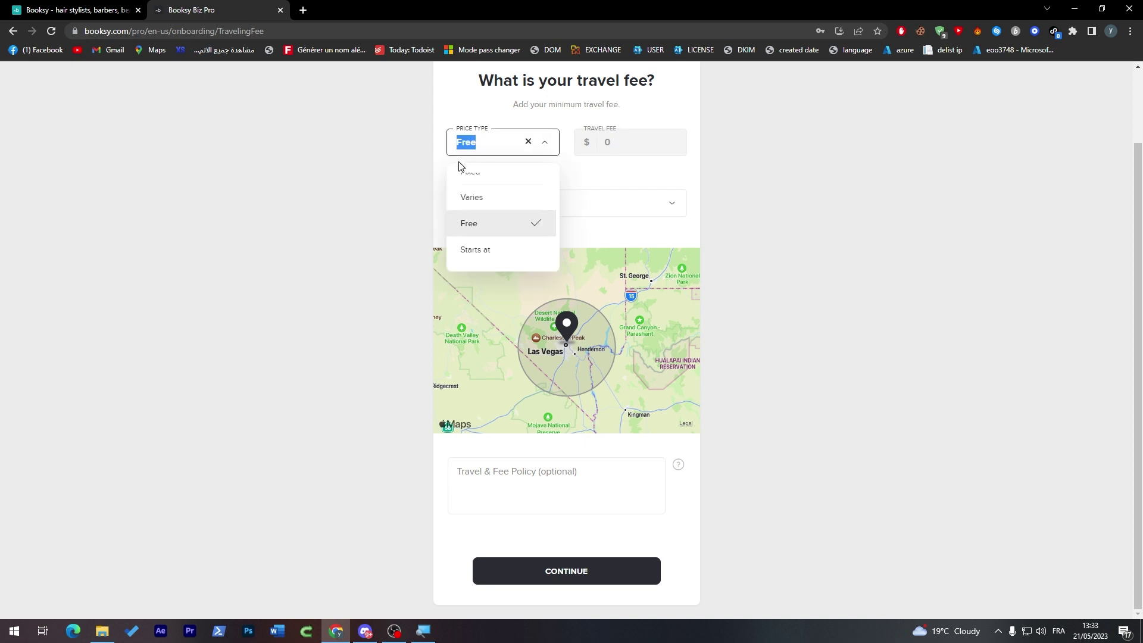
click(558, 217)
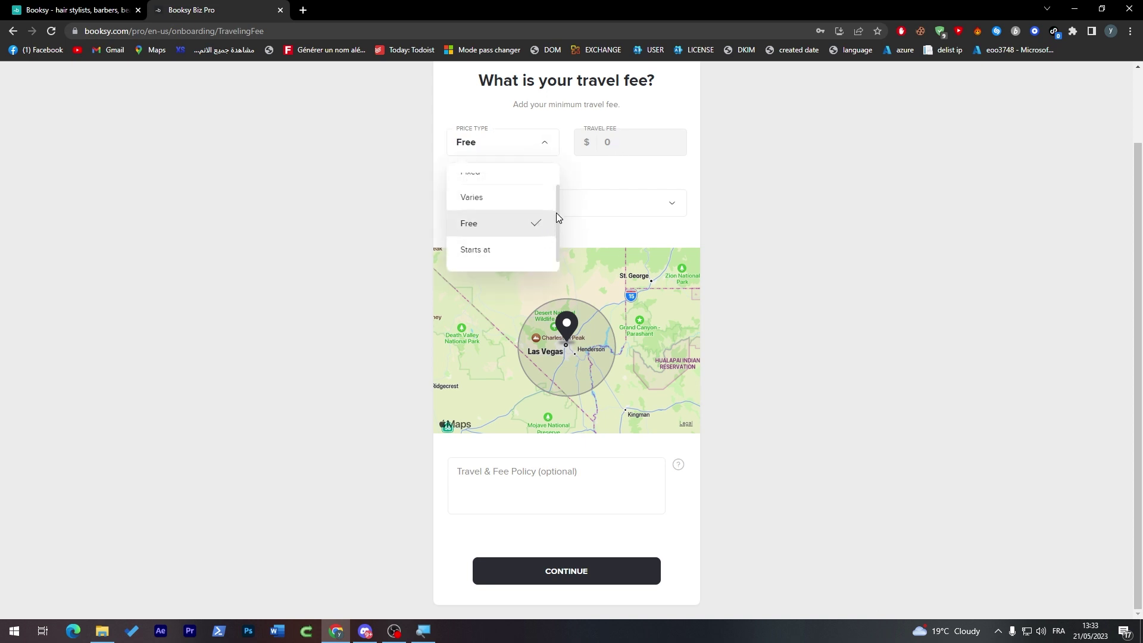
drag(557, 197, 558, 178)
click(494, 213)
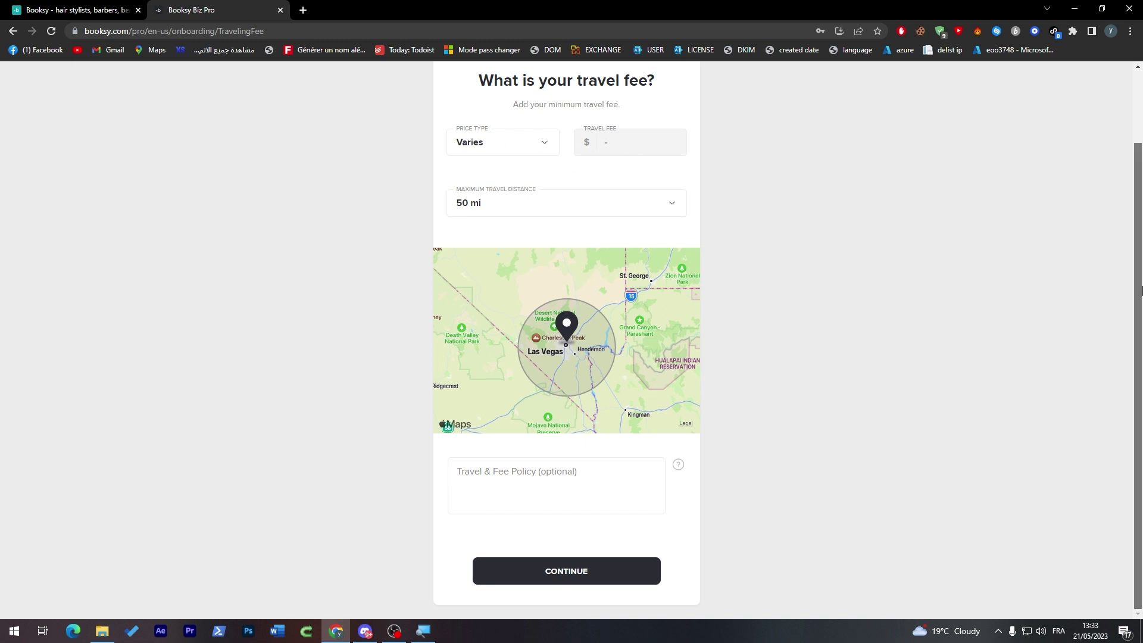
click(493, 160)
click(494, 181)
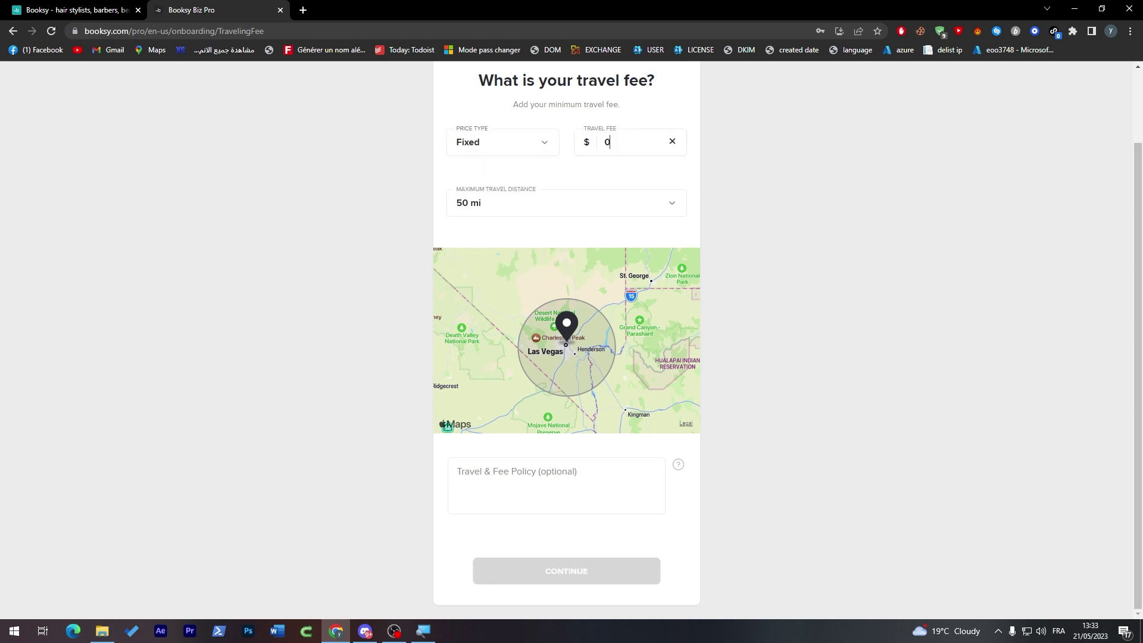
text(200)
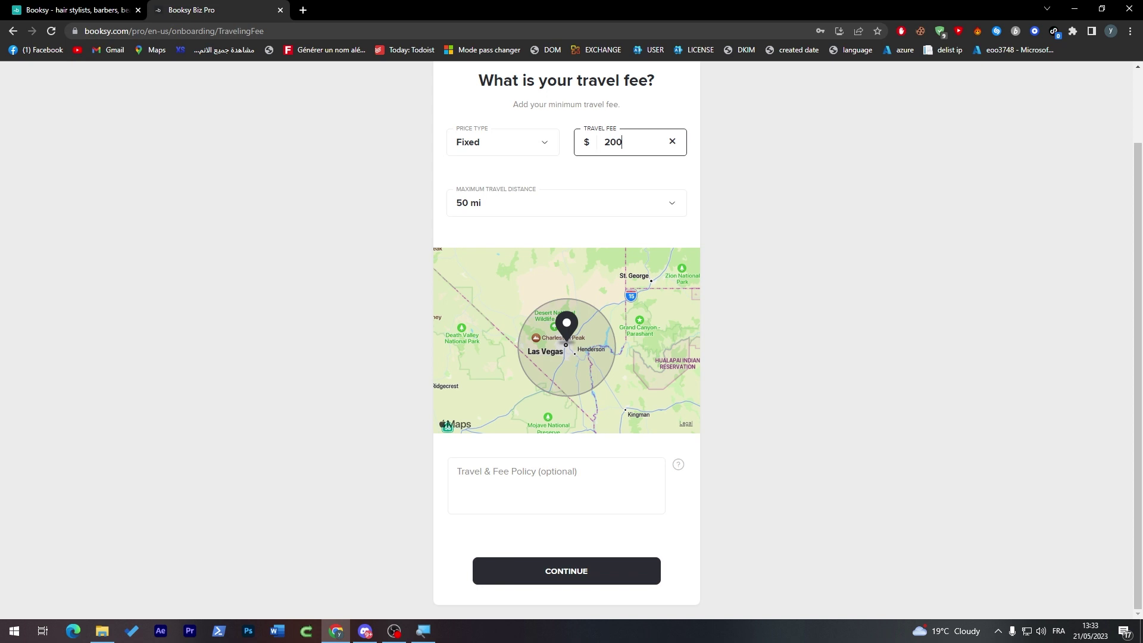
click(569, 567)
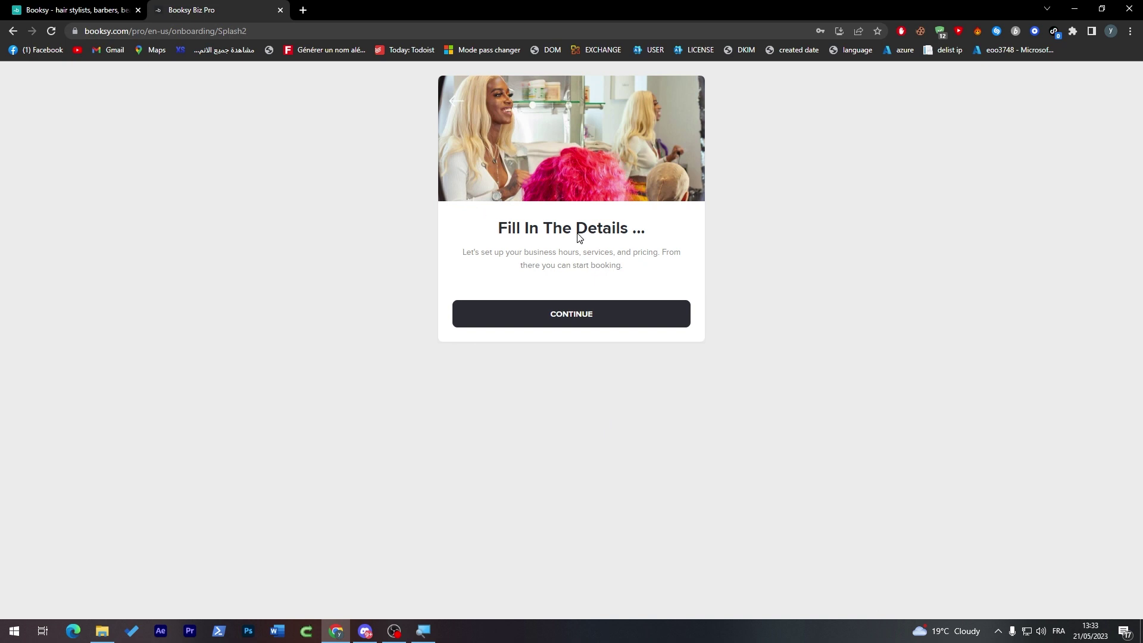
Turn on Sunday and Saturday so hours run 10:00 AM–7:00 PM every day
click(544, 316)
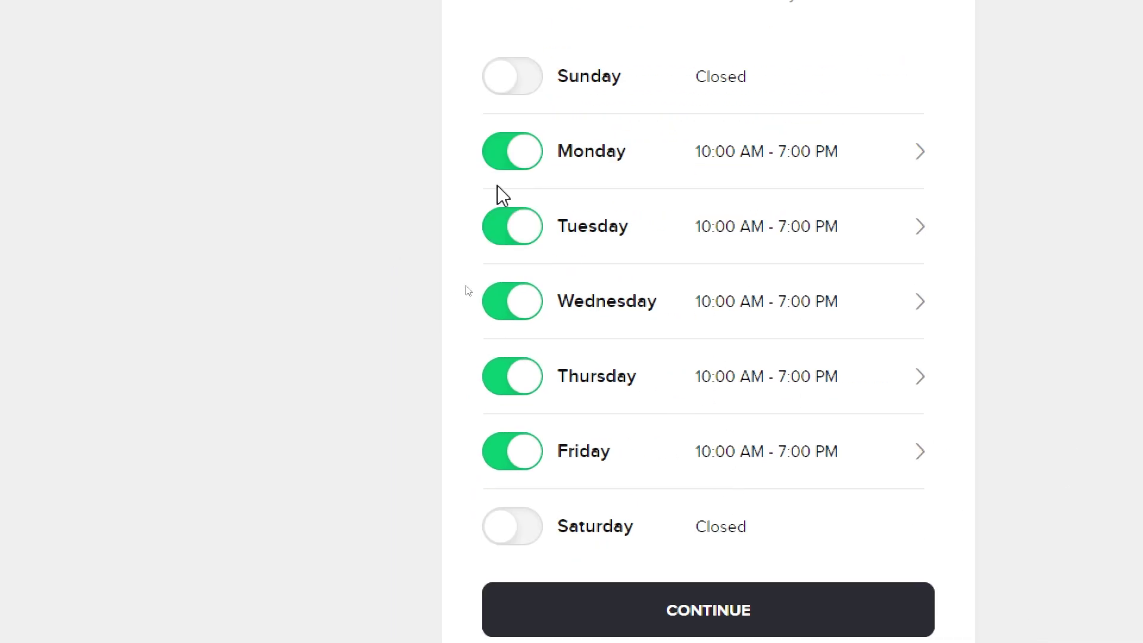
click(534, 80)
click(538, 526)
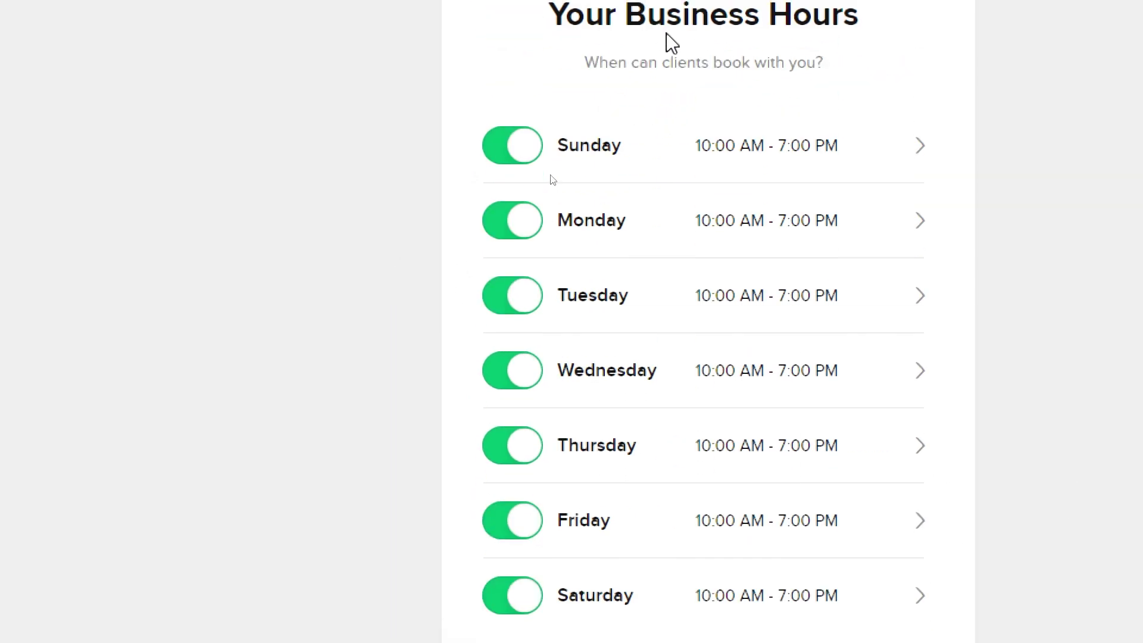
scroll(752, 377, down, 3)
scroll(693, 122, up, 3)
scroll(837, 186, down, 3)
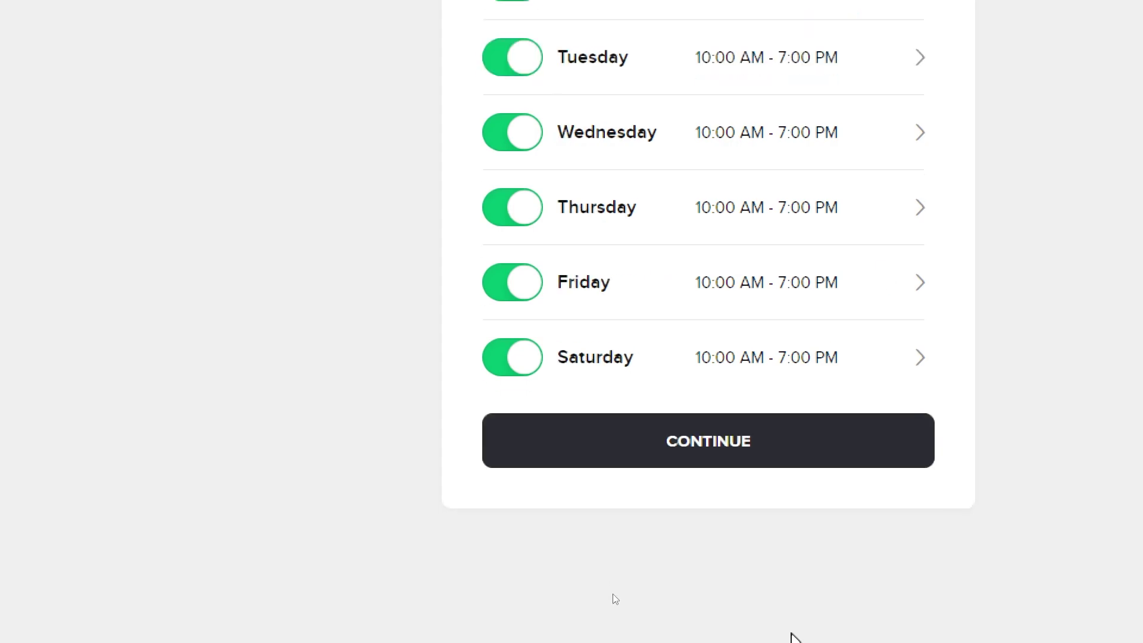
click(731, 458)
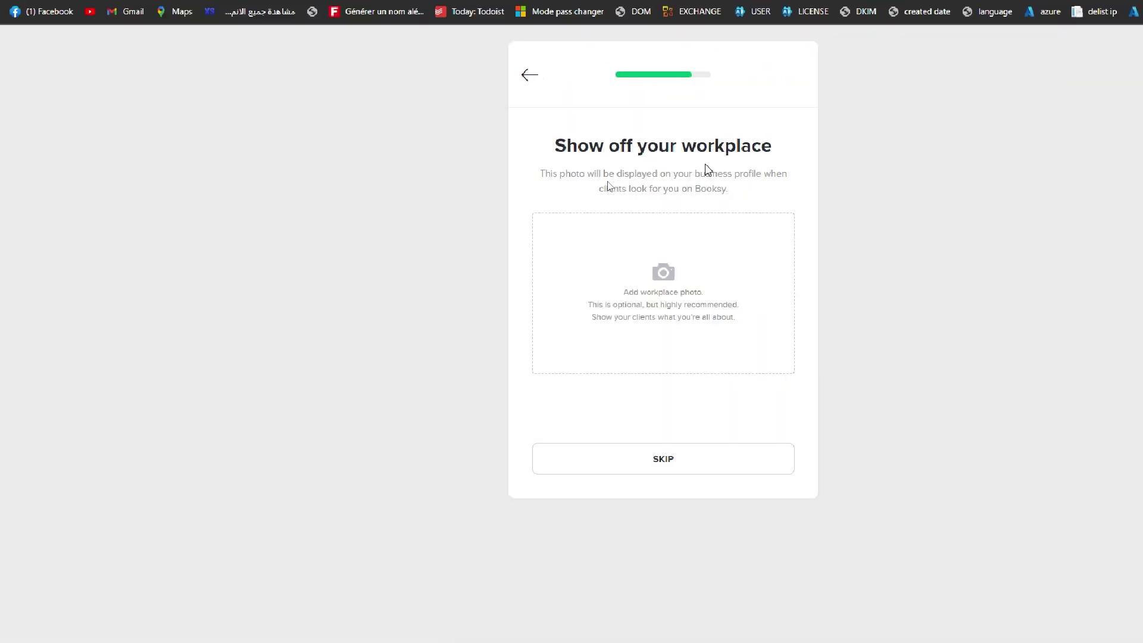
Upload the ereewe frog image from Downloads as the workplace photo
click(671, 277)
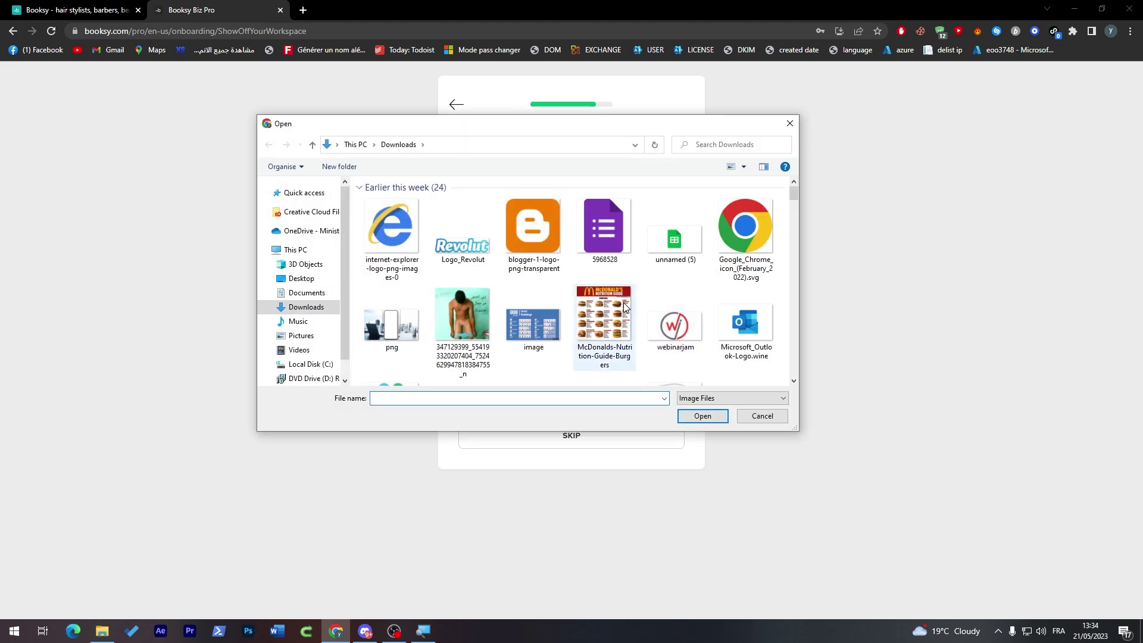
drag(793, 193, 794, 237)
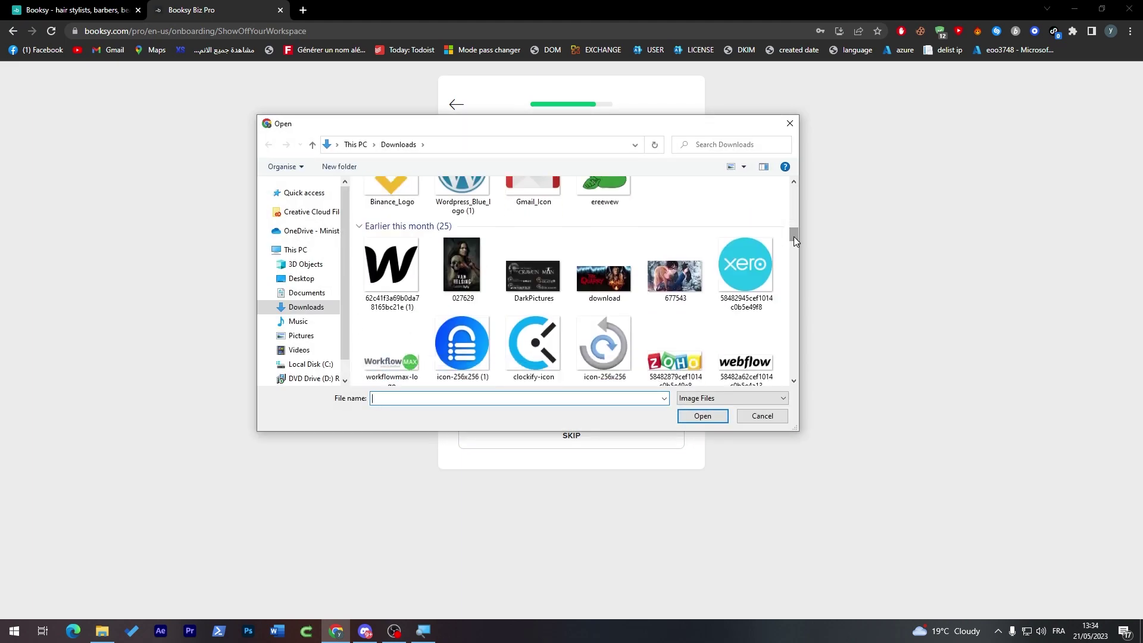
double_click(617, 200)
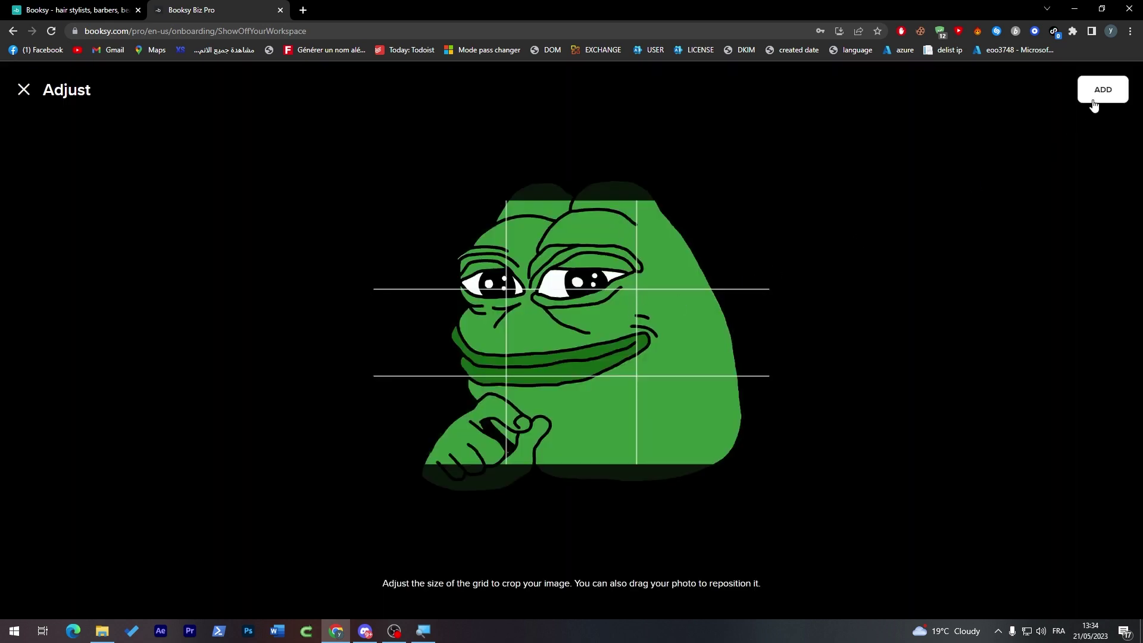
click(1093, 102)
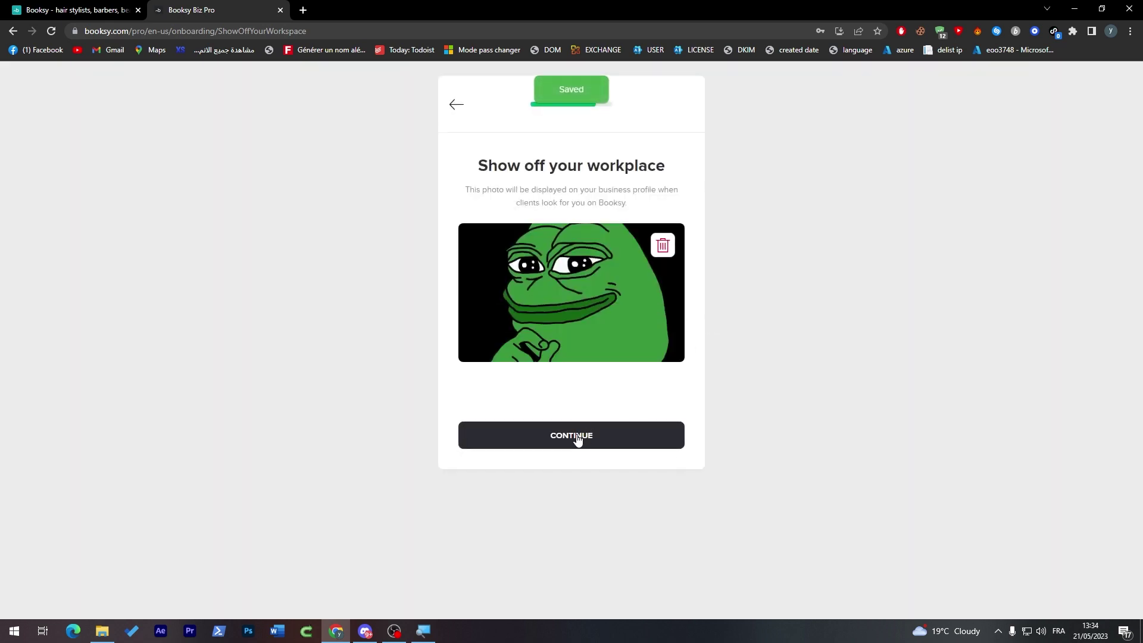
click(576, 438)
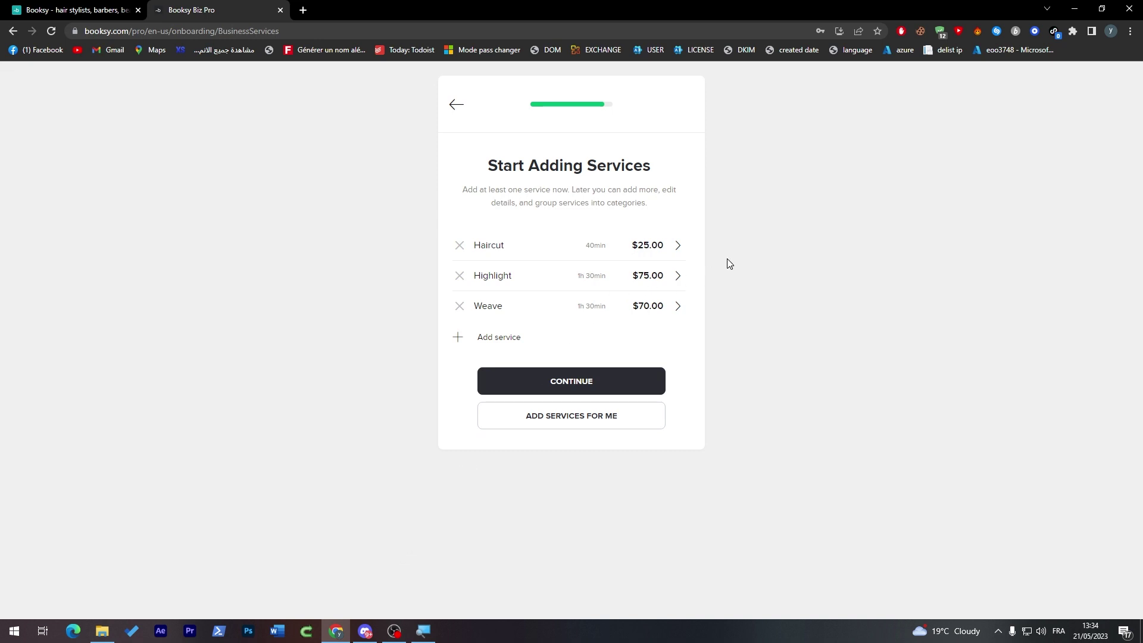
Review the Haircut service unchanged (0h duration, Fixed price) and skip adding staff members
click(679, 249)
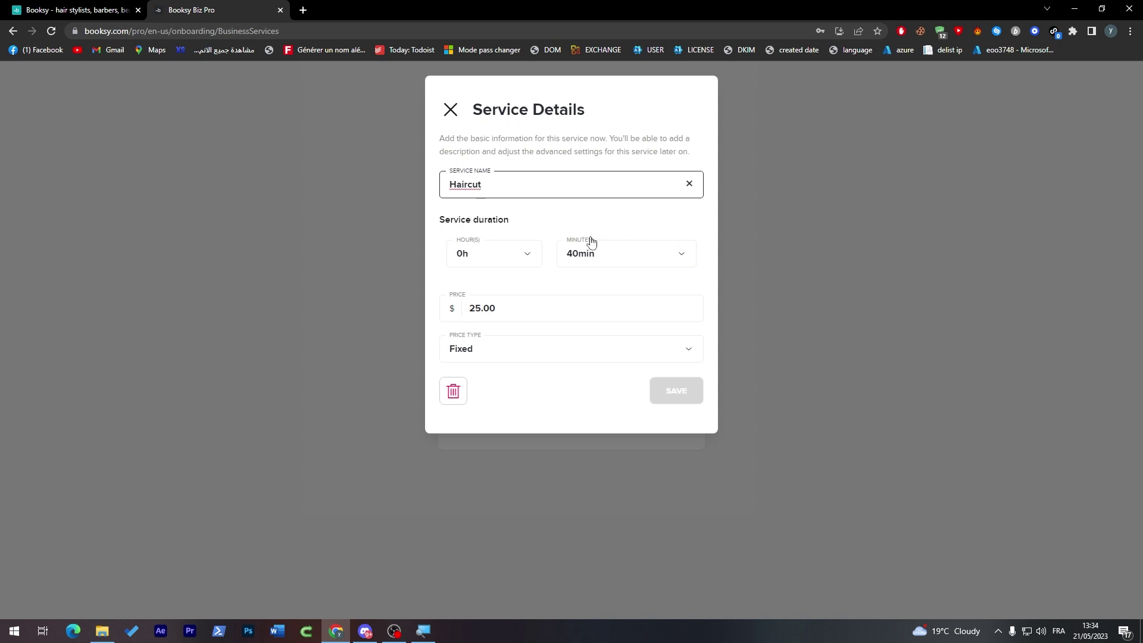
click(525, 258)
click(541, 252)
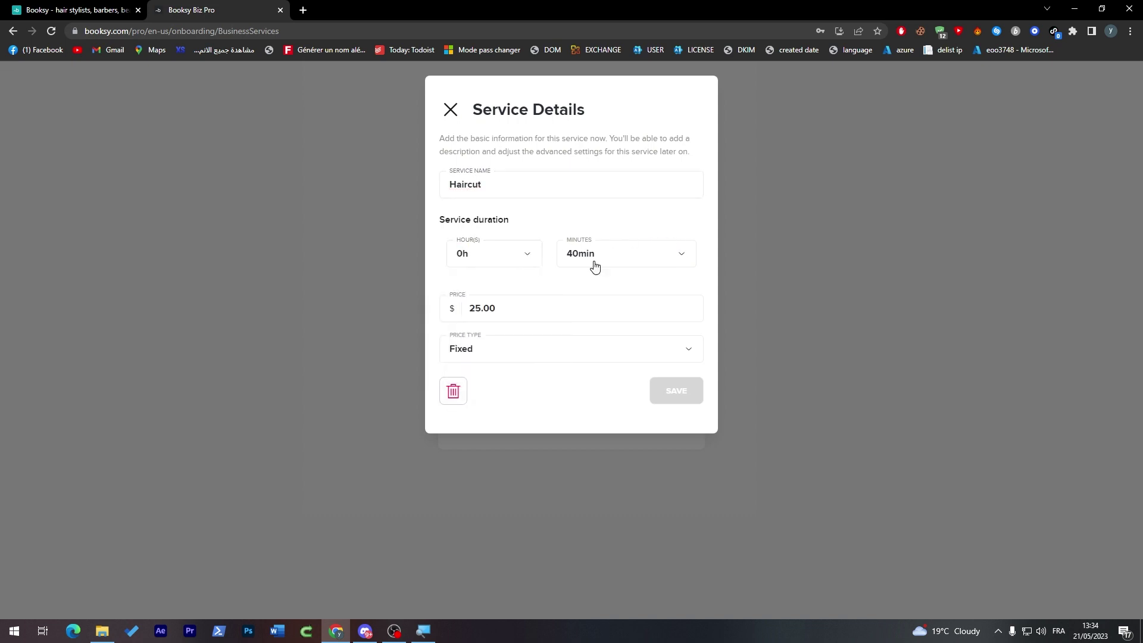
click(552, 352)
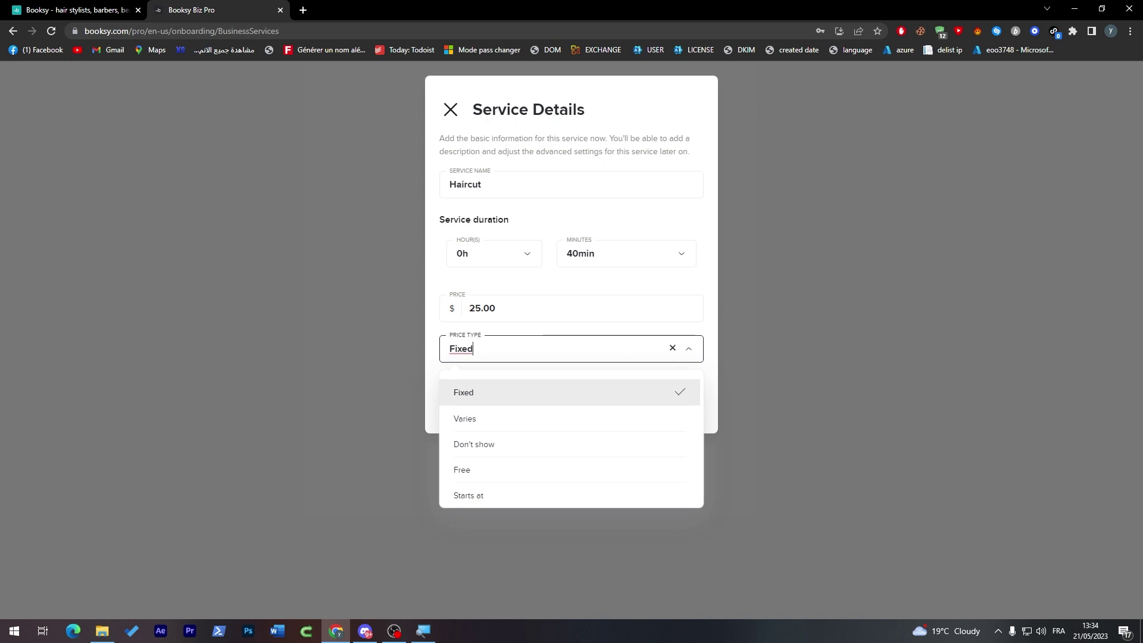
click(648, 290)
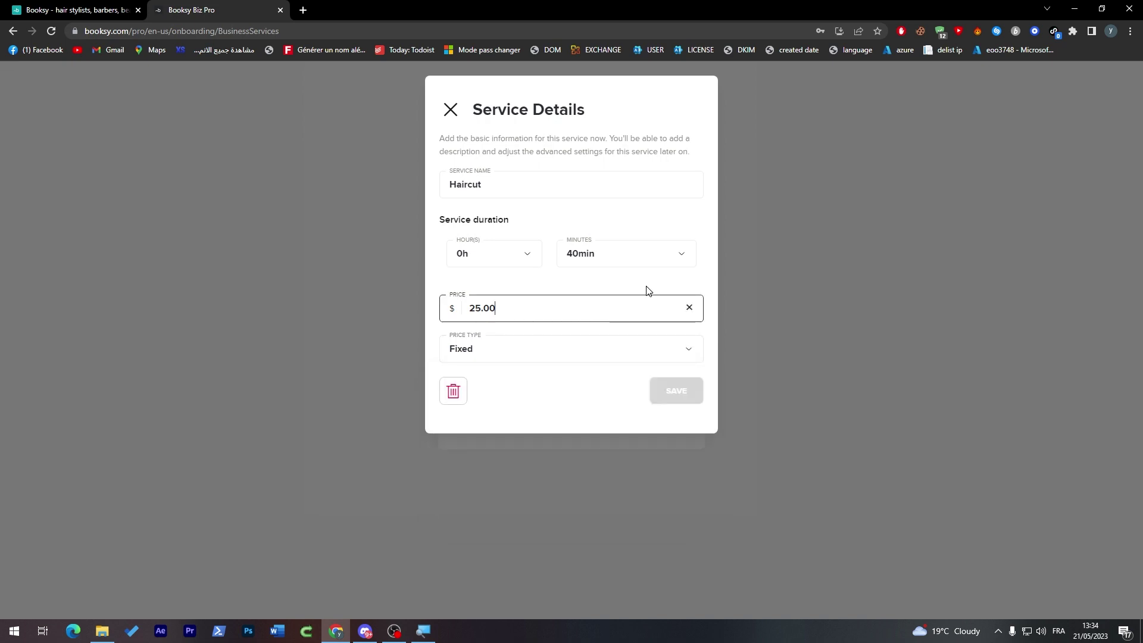
click(445, 114)
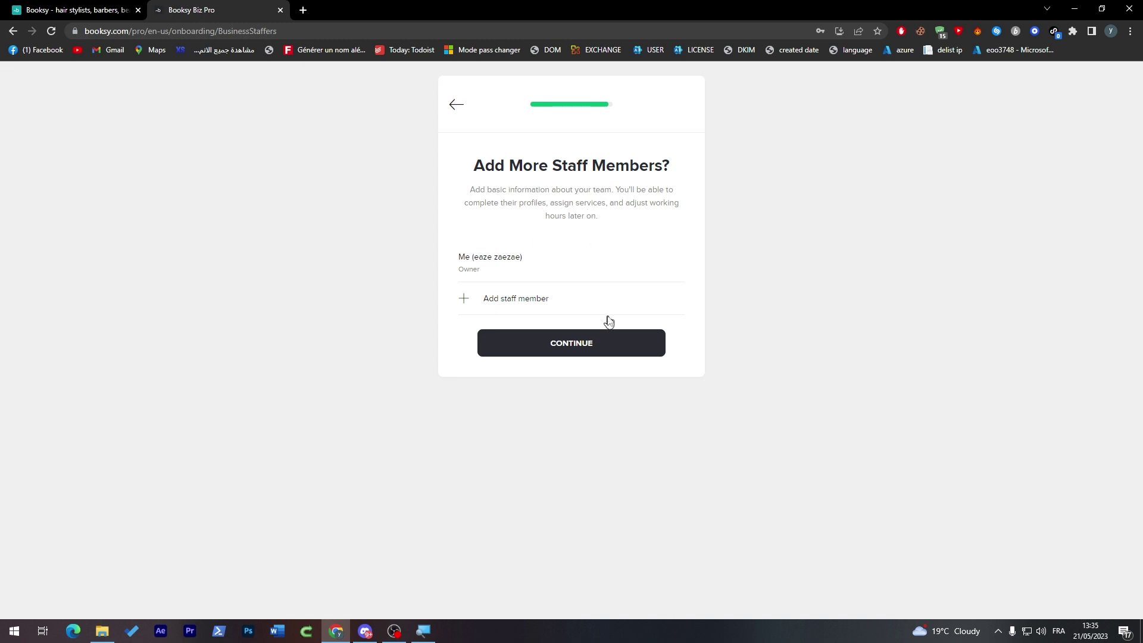
click(564, 351)
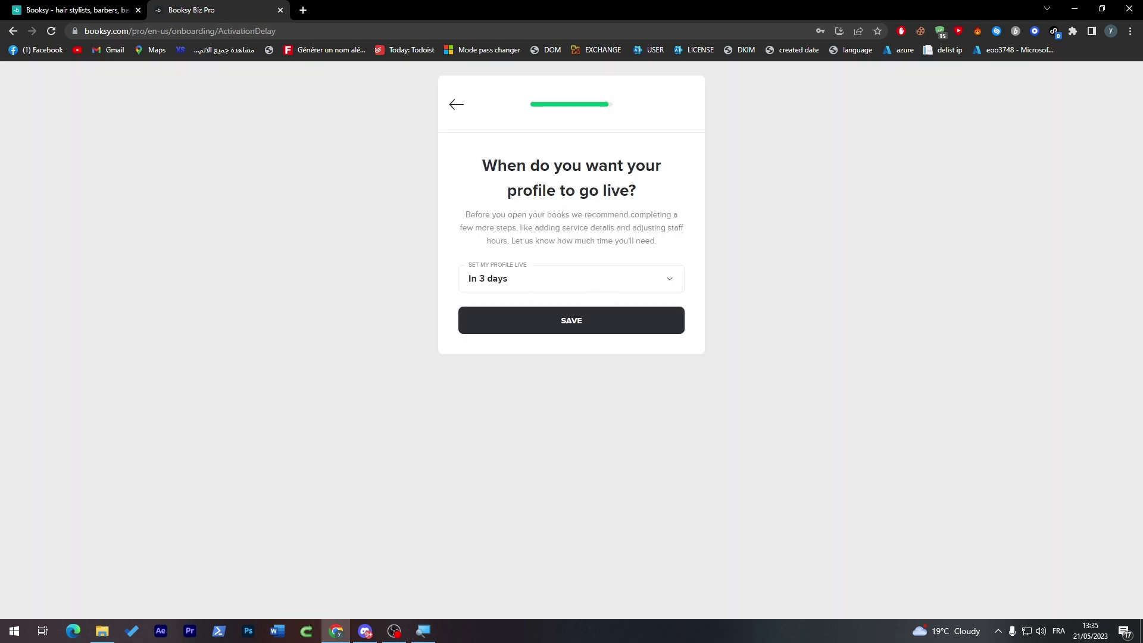
Set the profile to go live Now, minimize the feedback survey, and finish onboarding
click(600, 285)
click(518, 322)
click(538, 324)
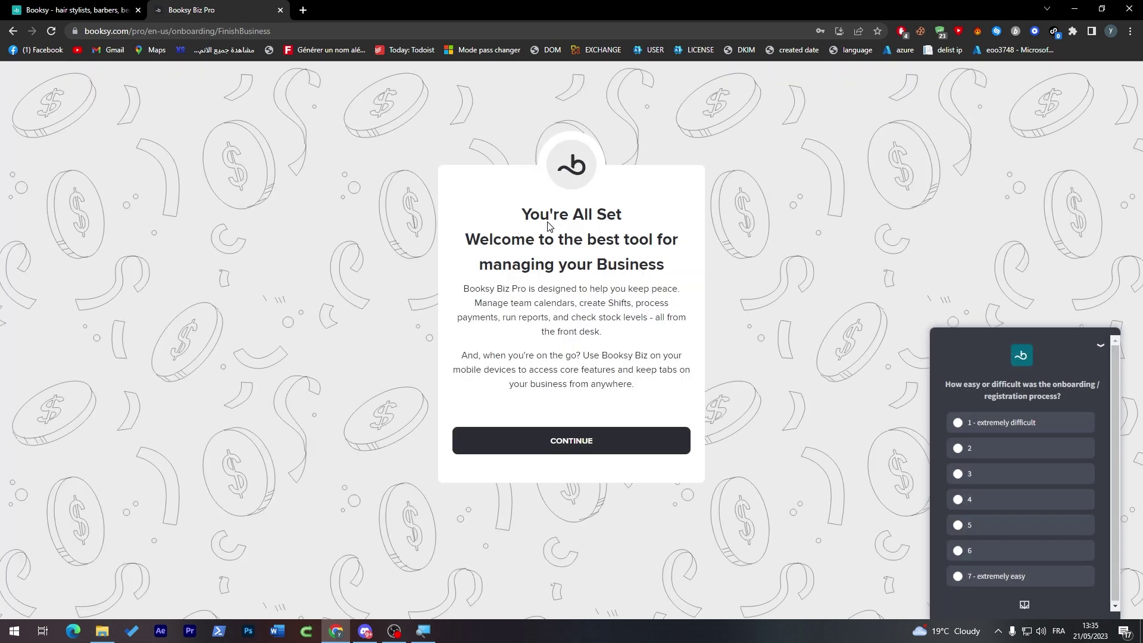
click(1100, 345)
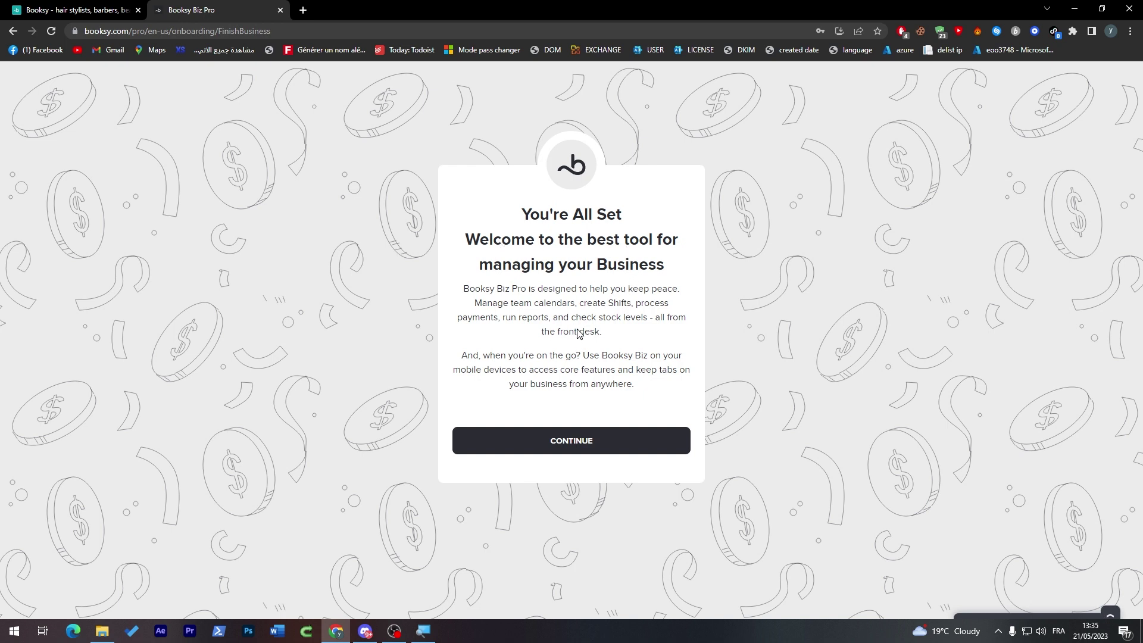
click(619, 446)
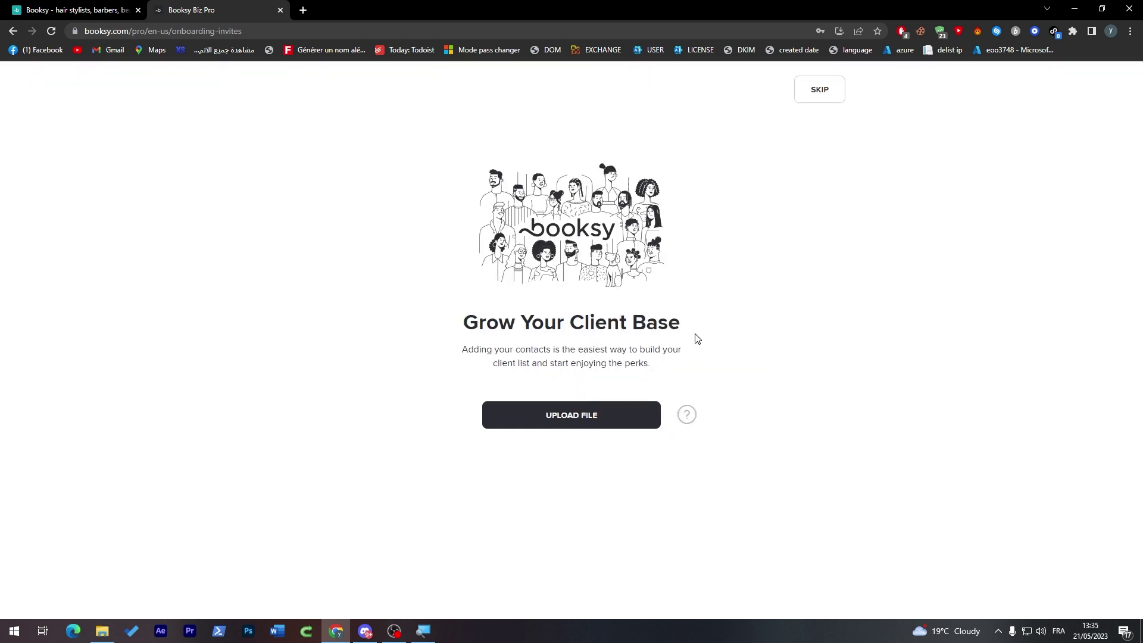
Skip importing client contacts and dismiss the calendar view and fill-your-calendar tips
click(824, 94)
click(288, 126)
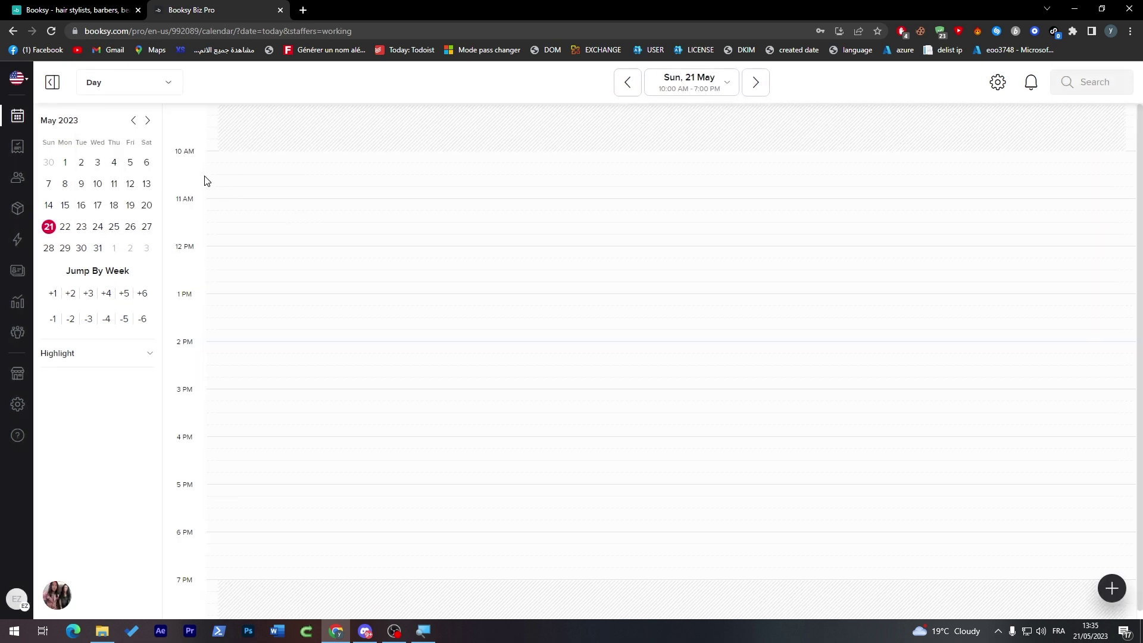
click(300, 423)
Visit the Clients list, then return to the appointments calendar, dismissing each tip
click(17, 177)
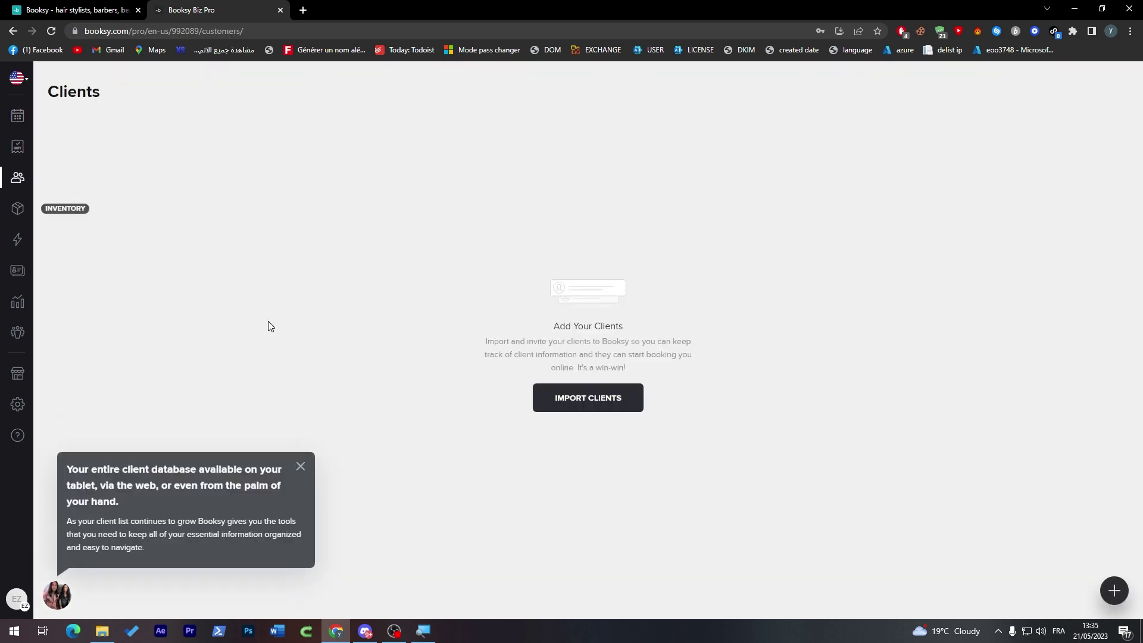
click(299, 467)
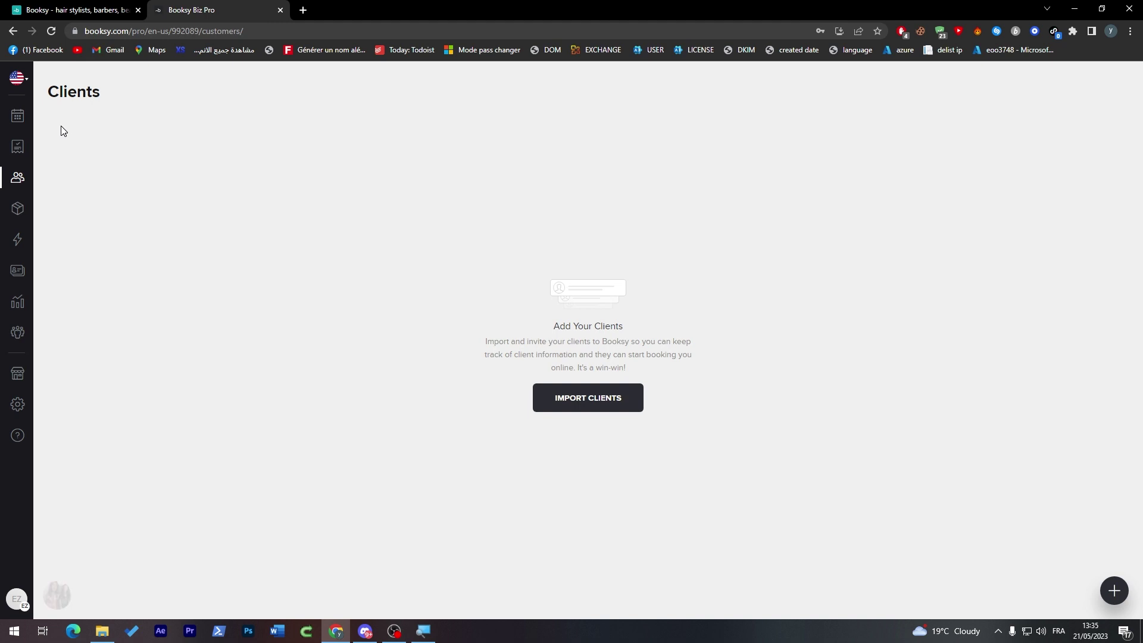
click(17, 115)
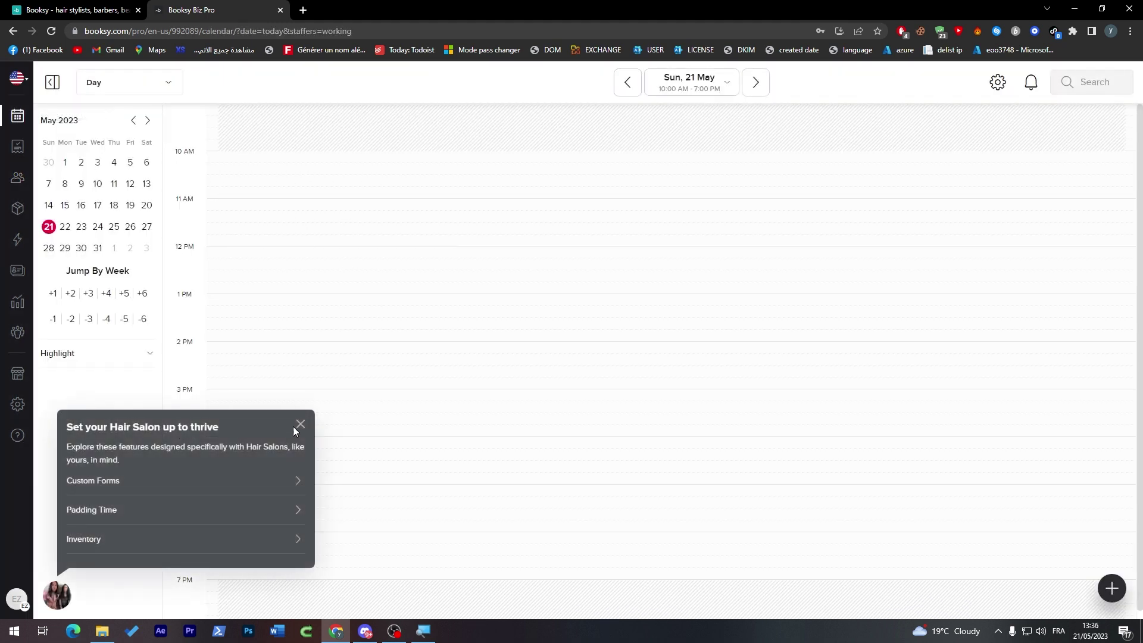
click(297, 425)
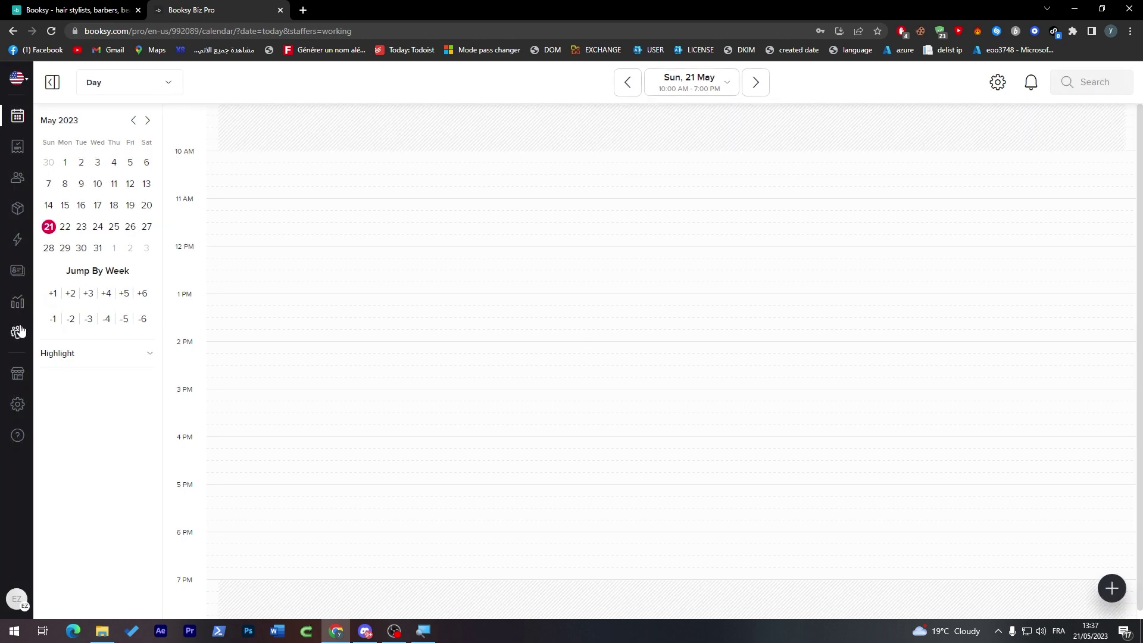
Check the business profile, then cancel a new appointment started at the 3:00 PM slot
click(18, 377)
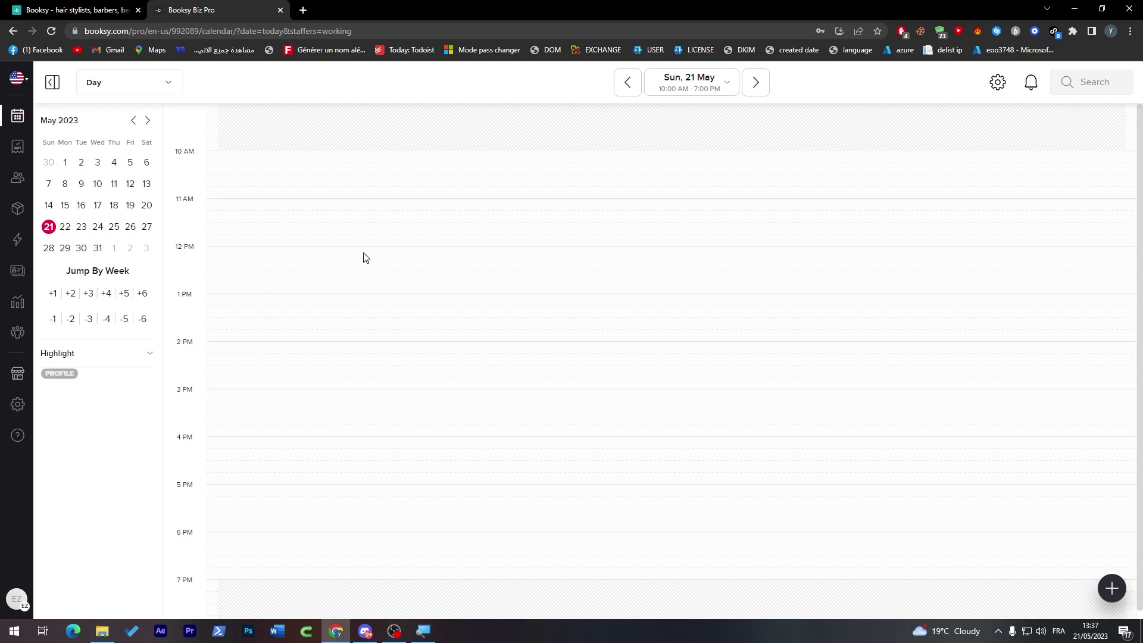
click(681, 395)
click(110, 153)
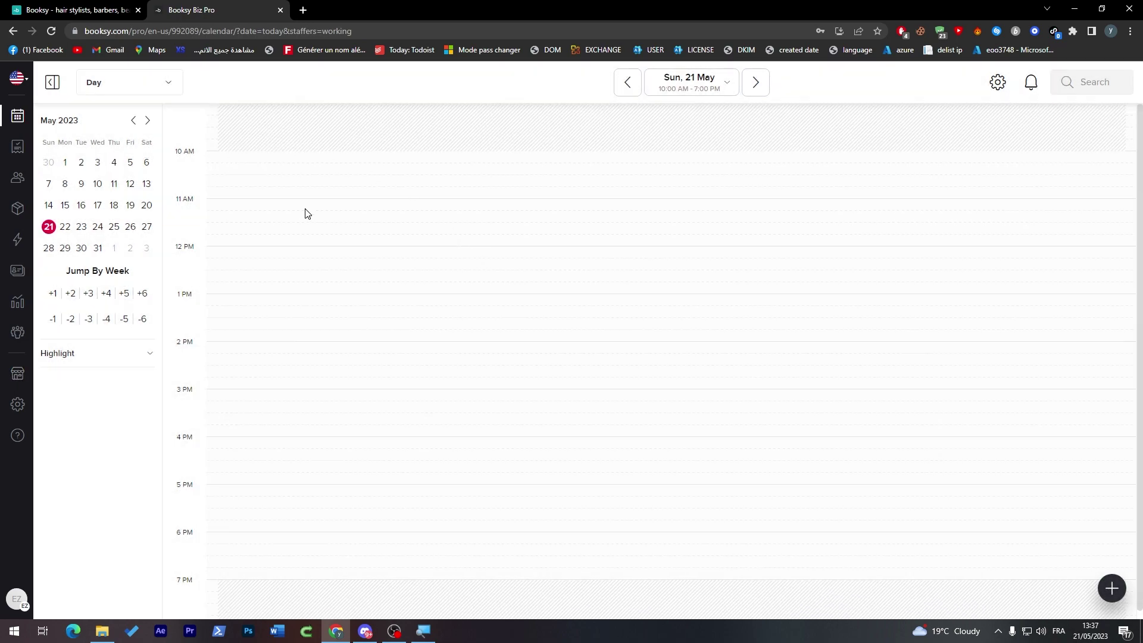